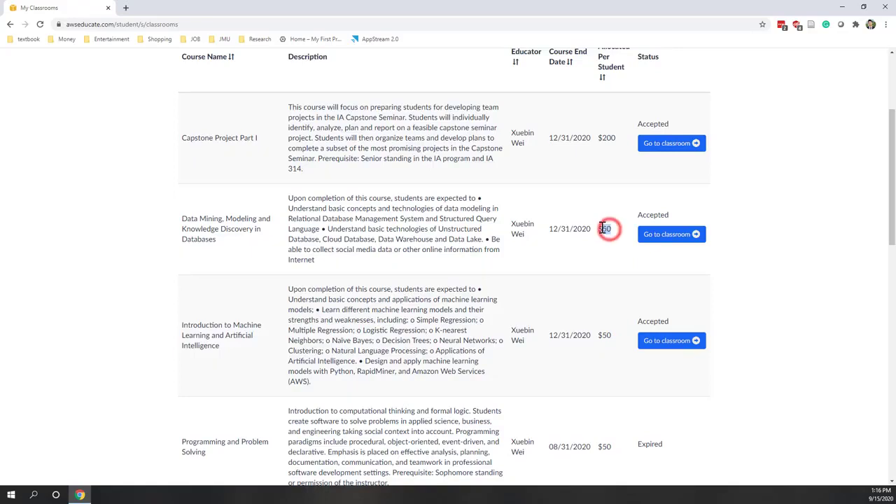
Open My Classrooms and review each course's end date and credit allocated per student
click(610, 240)
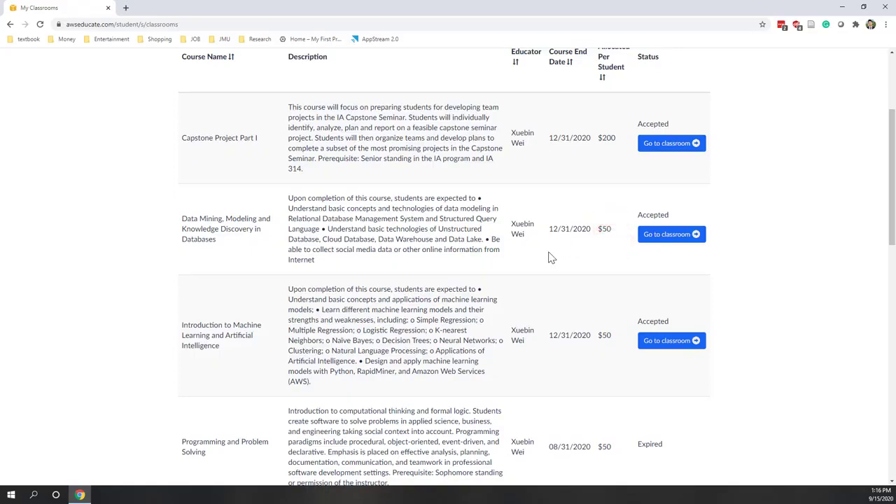
scroll(551, 258, up, 3)
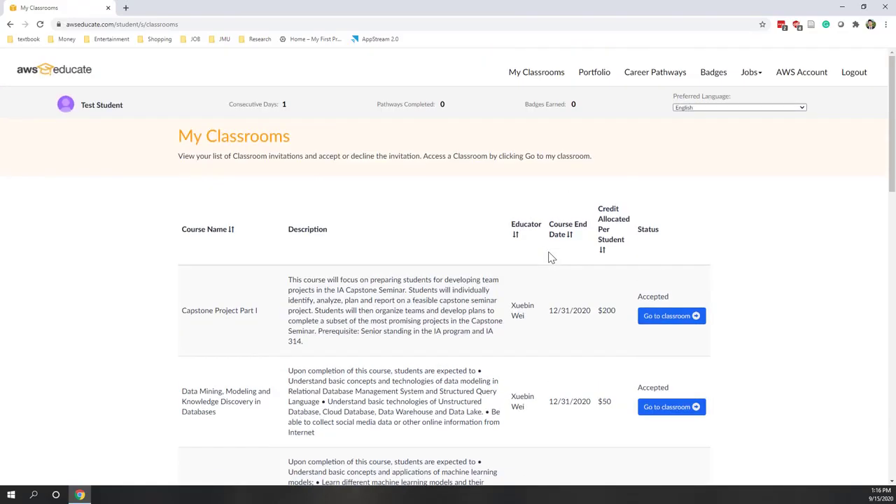
View the Portfolio page, then browse the Explore Cloud Career Pathways cards like Data Scientist
click(598, 76)
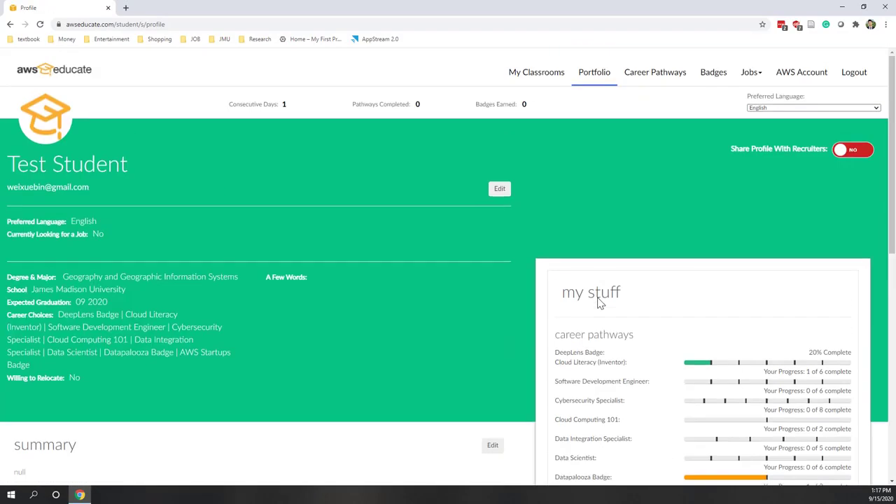
click(653, 72)
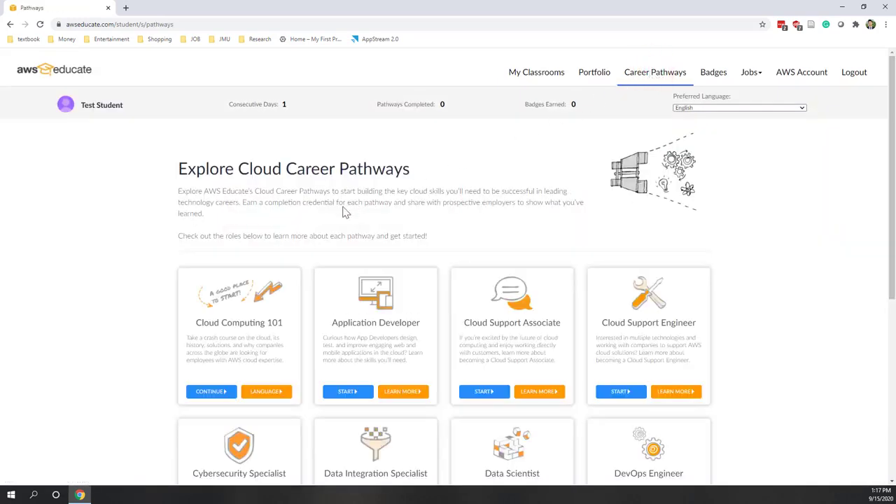
scroll(344, 212, down, 4)
scroll(344, 213, up, 3)
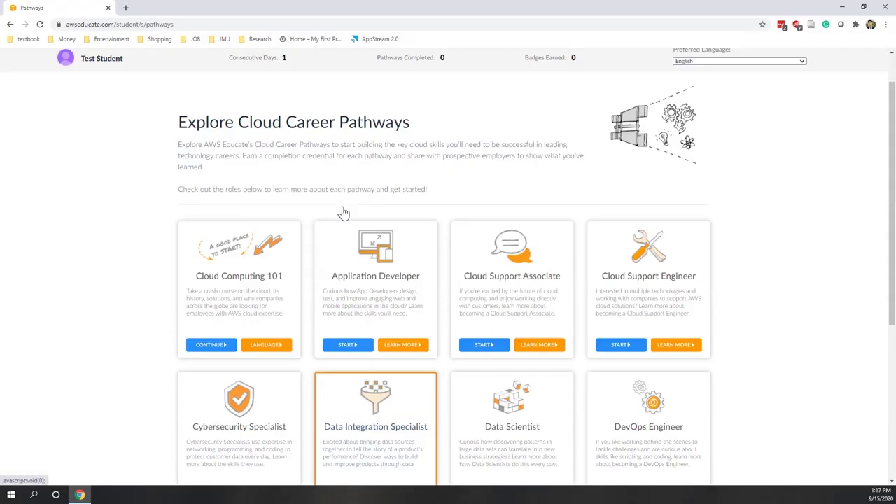
scroll(344, 212, down, 4)
scroll(344, 212, up, 2)
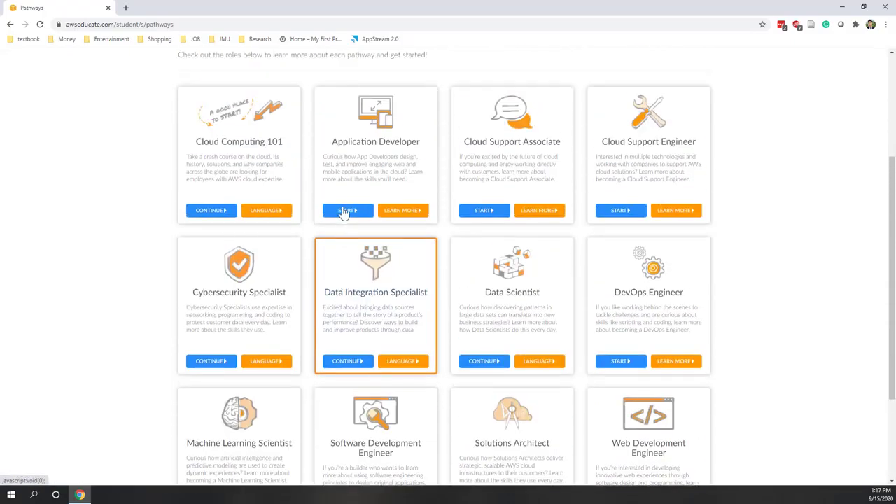
scroll(344, 212, up, 1)
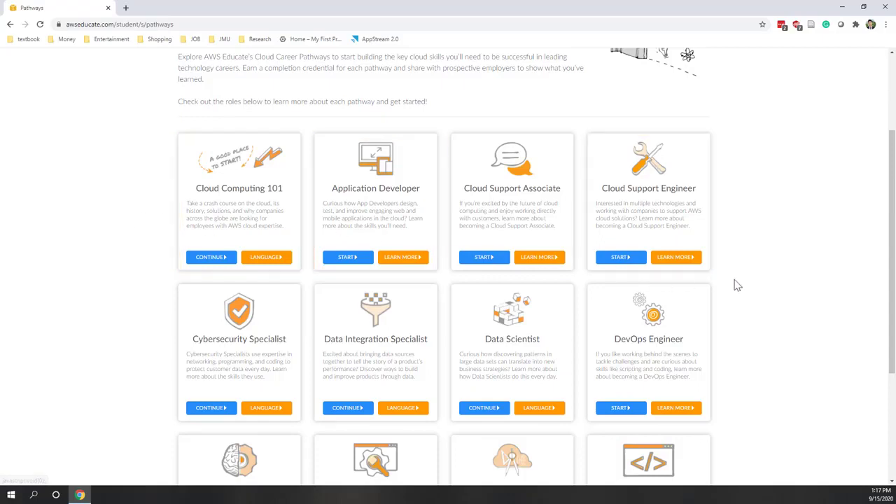
scroll(736, 284, down, 1)
scroll(736, 284, up, 4)
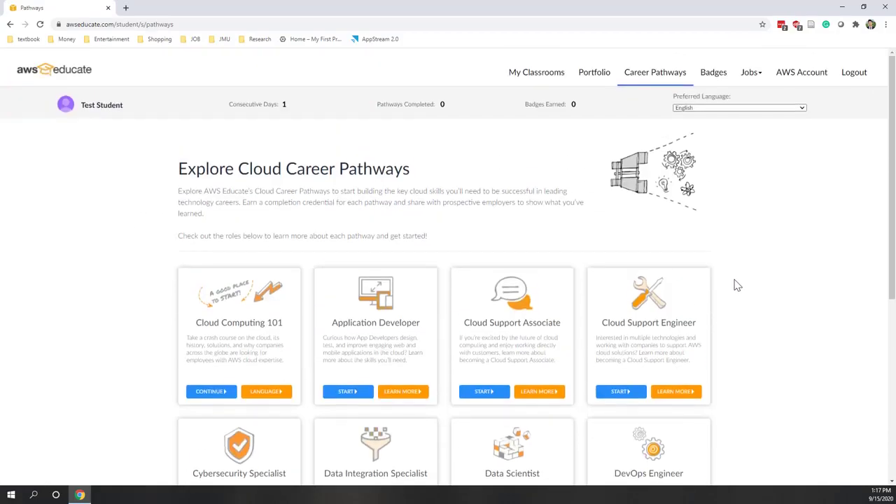
Open the Badges page and scroll through badges such as Cloud Literacy and DeepRacer
click(711, 76)
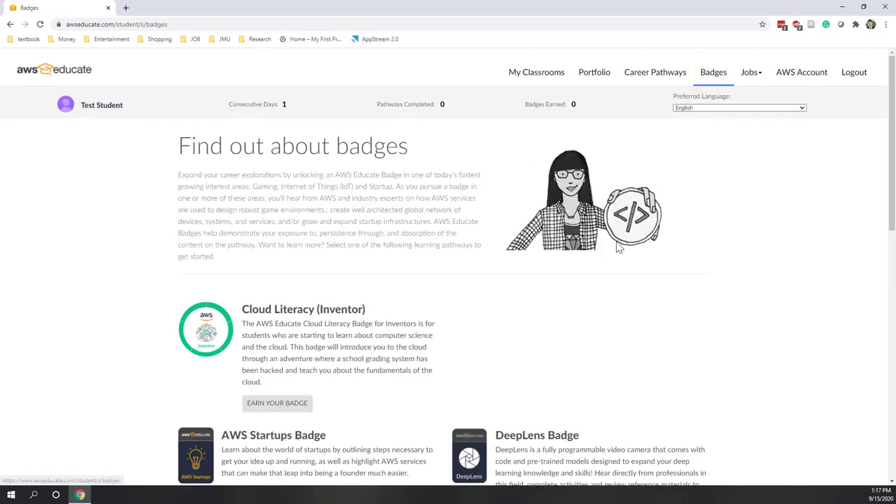
scroll(616, 245, down, 4)
scroll(616, 245, down, 2)
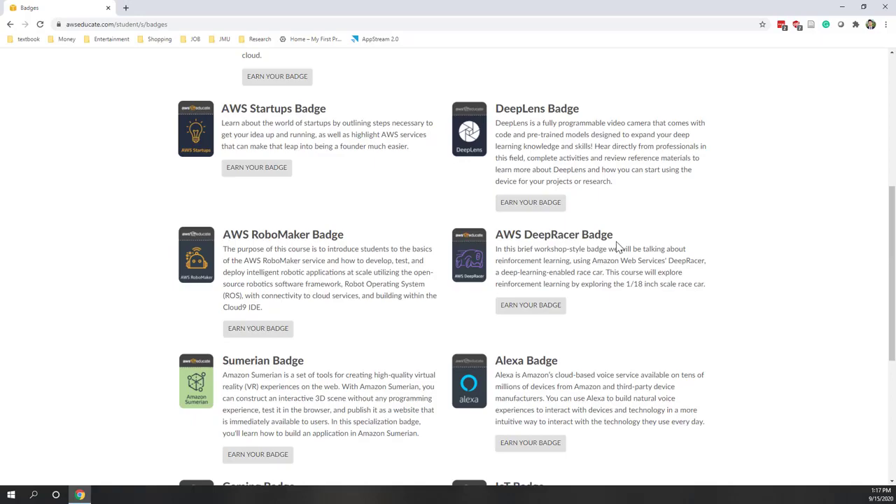
scroll(618, 247, down, 4)
scroll(618, 246, up, 3)
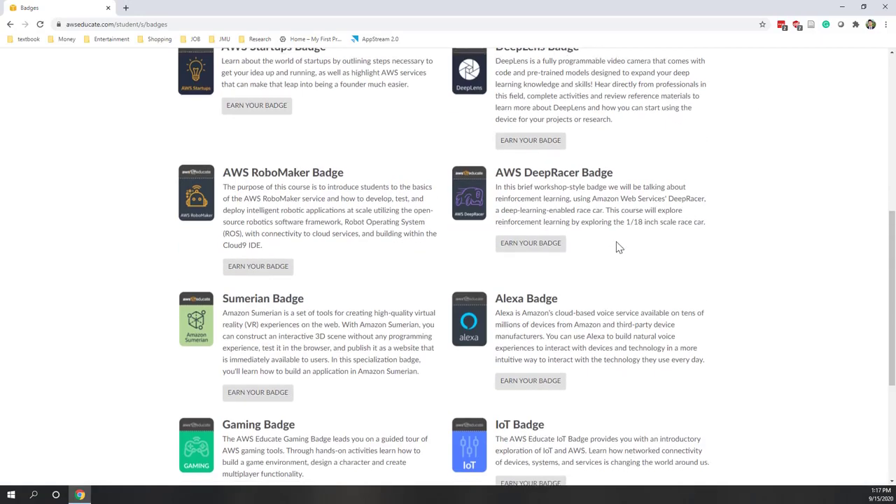
scroll(617, 247, up, 3)
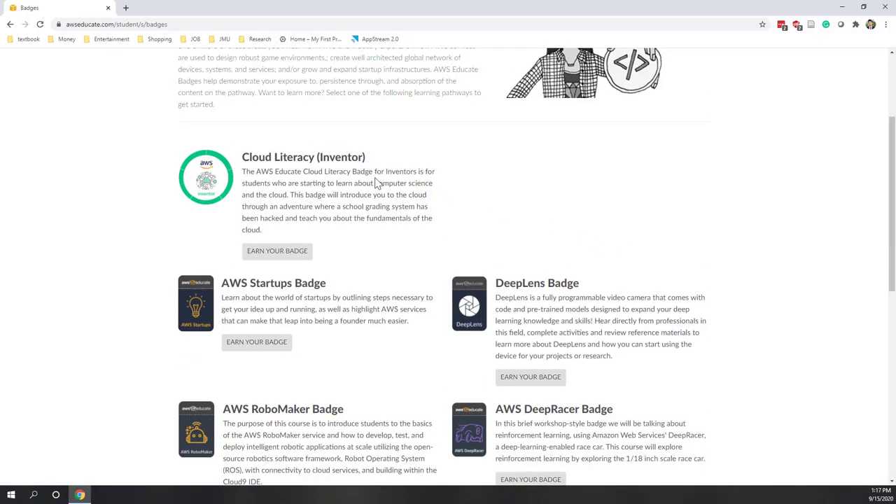
scroll(376, 182, up, 2)
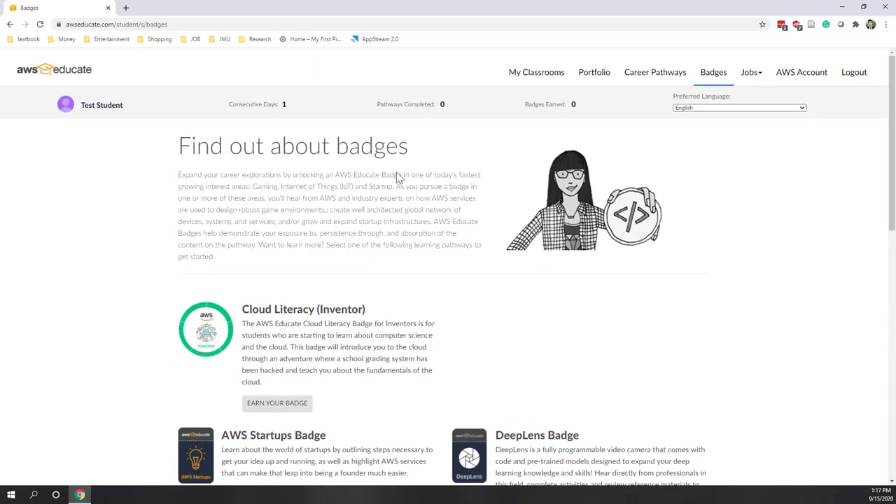
Show the Jobs dropdown options, then close it without choosing one
click(760, 76)
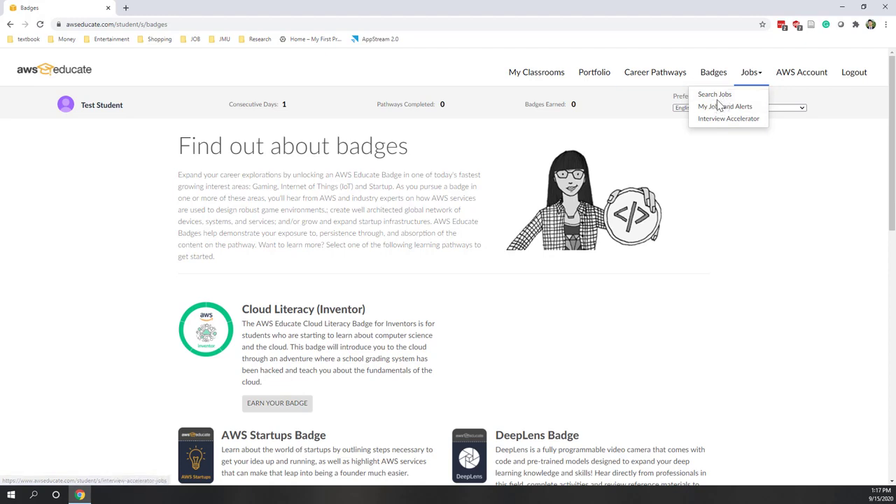
click(732, 161)
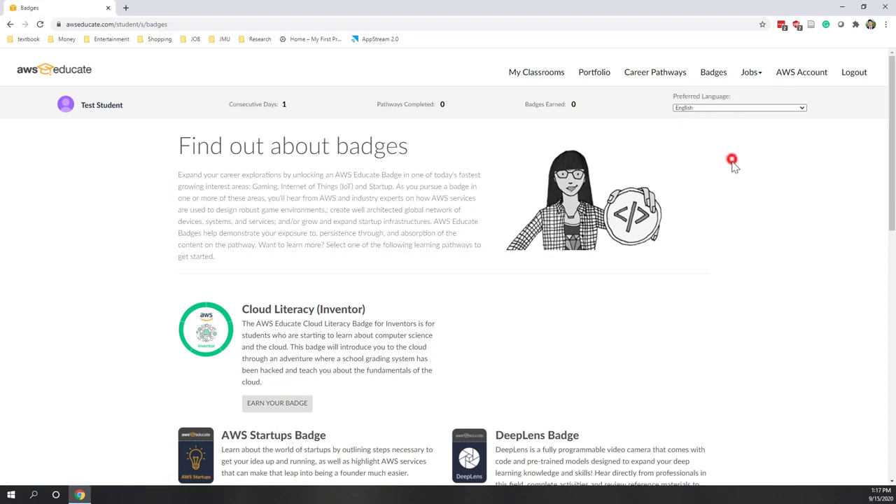
scroll(735, 195, down, 3)
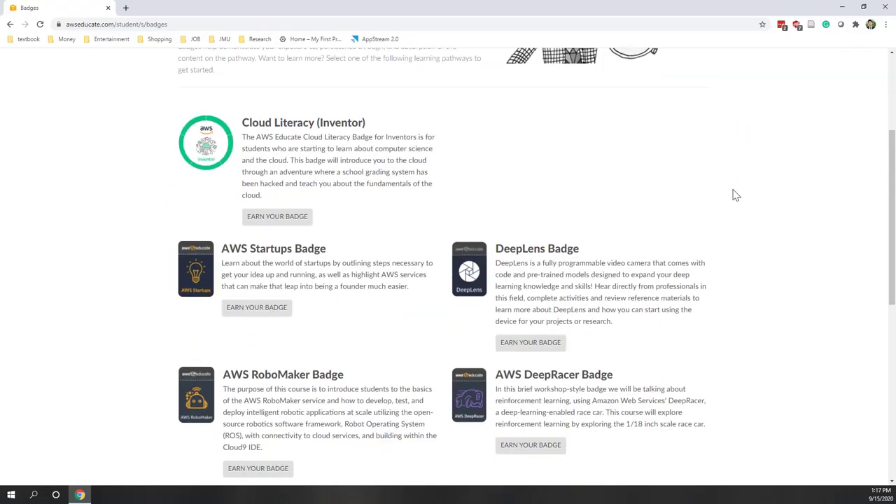
scroll(736, 195, up, 3)
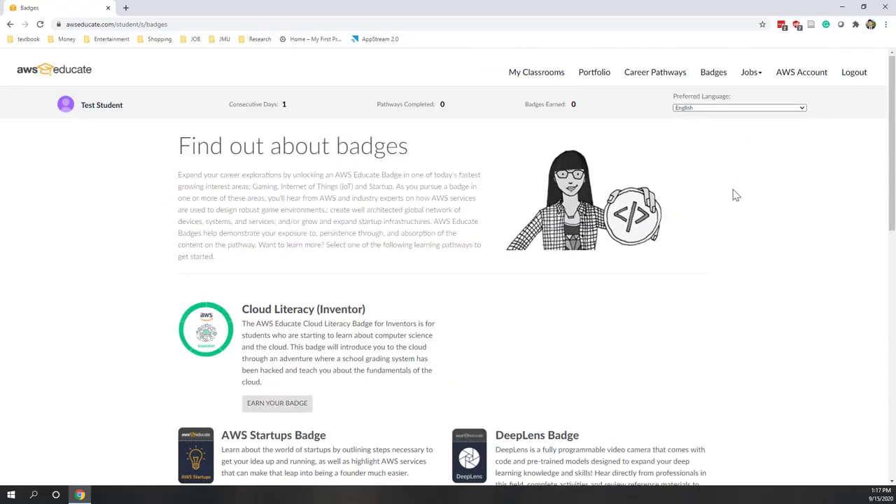
Check the Starter Account's 74 remaining credits, then go back to My Classrooms
click(809, 85)
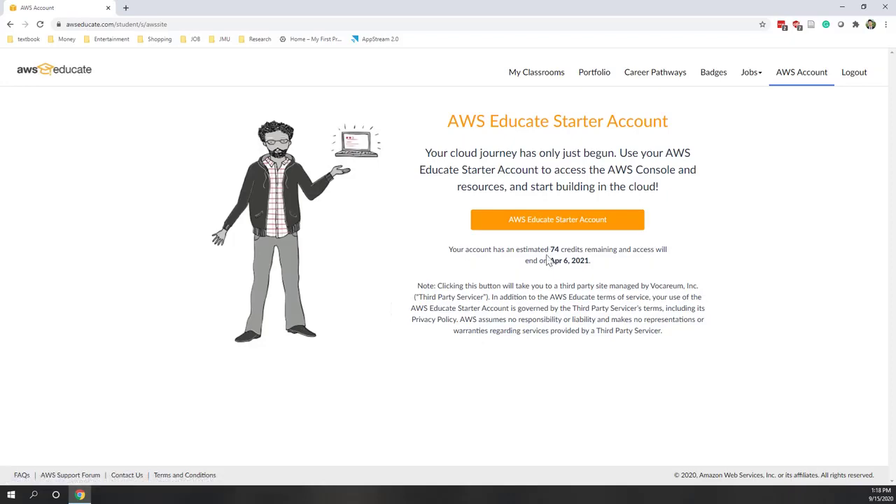
click(528, 75)
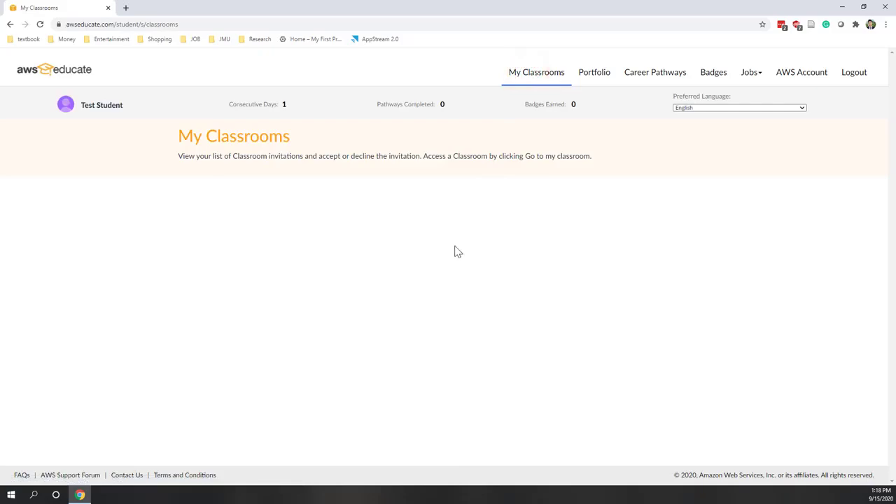
Enter the Data Mining classroom and confirm continuing to the Vocareum workbench
scroll(455, 252, down, 2)
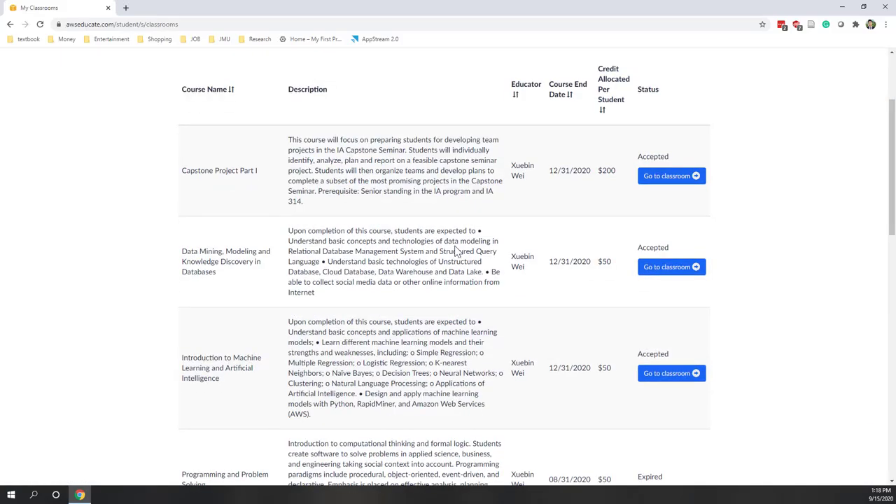
click(660, 273)
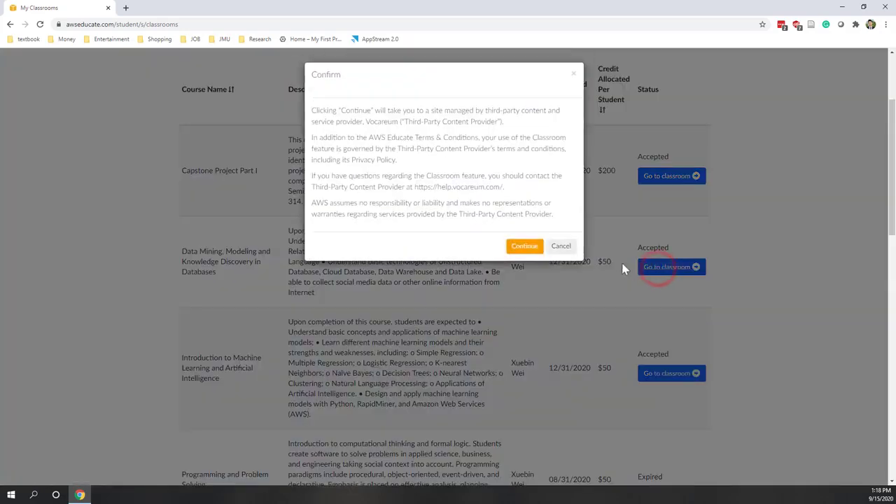
click(525, 246)
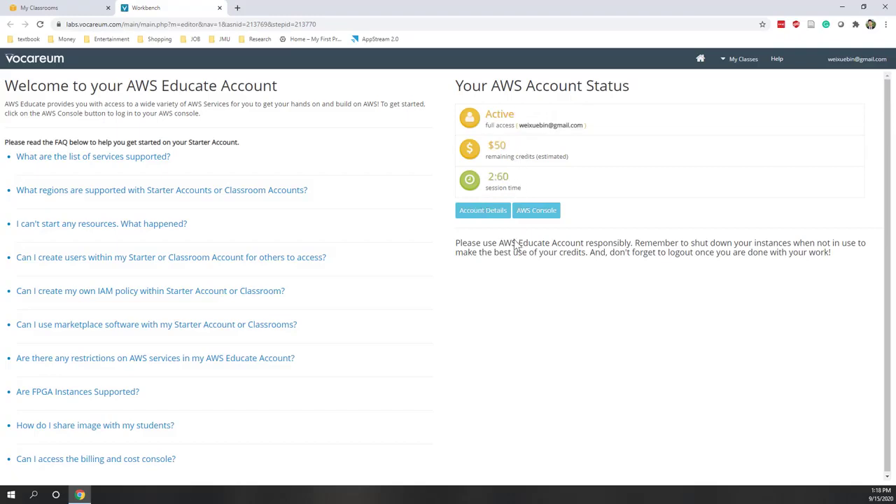
Launch the classroom account's AWS Management Console from Your AWS Account Status
click(541, 214)
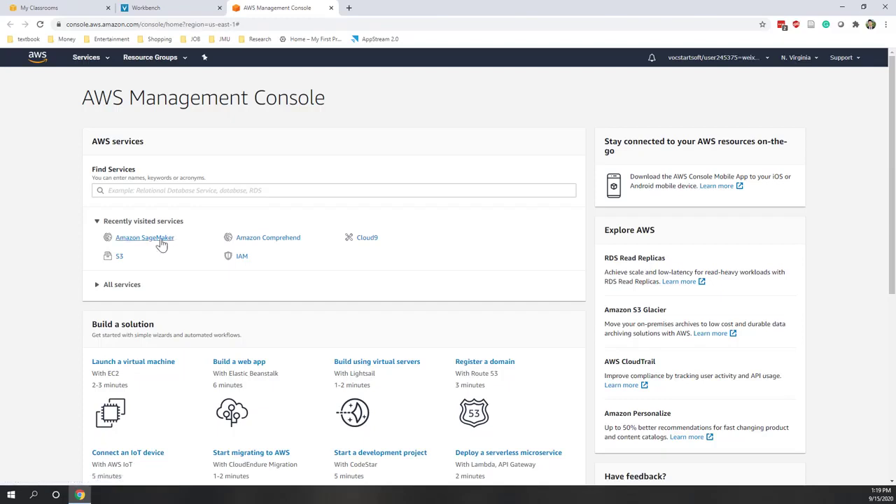
Search 'sagemaker' to open the Amazon SageMaker console, then switch to the GitHub tab
click(207, 191)
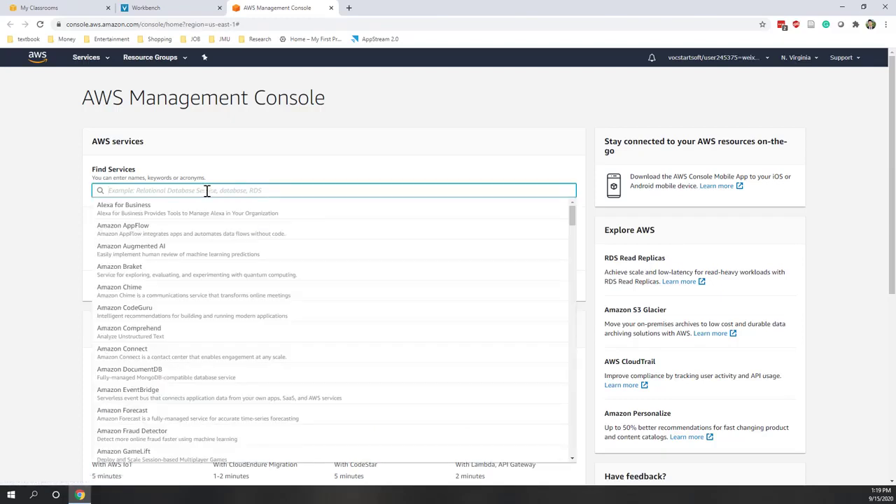
text(sagemaker)
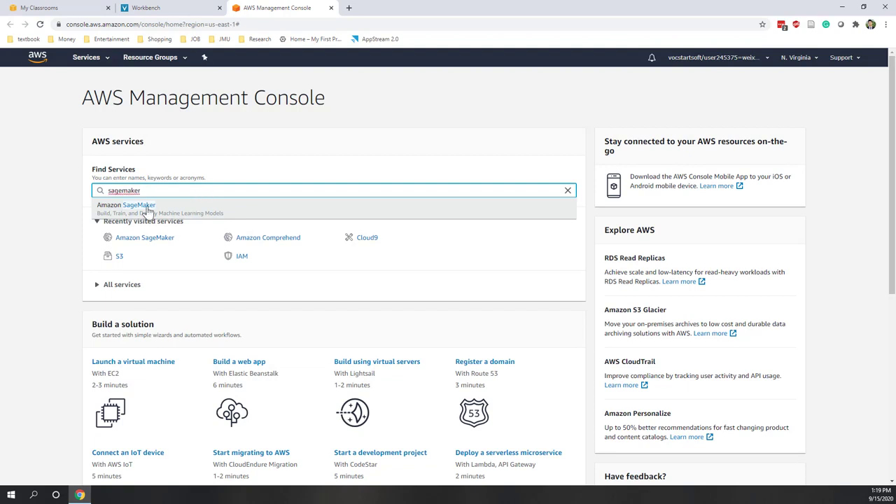
click(147, 209)
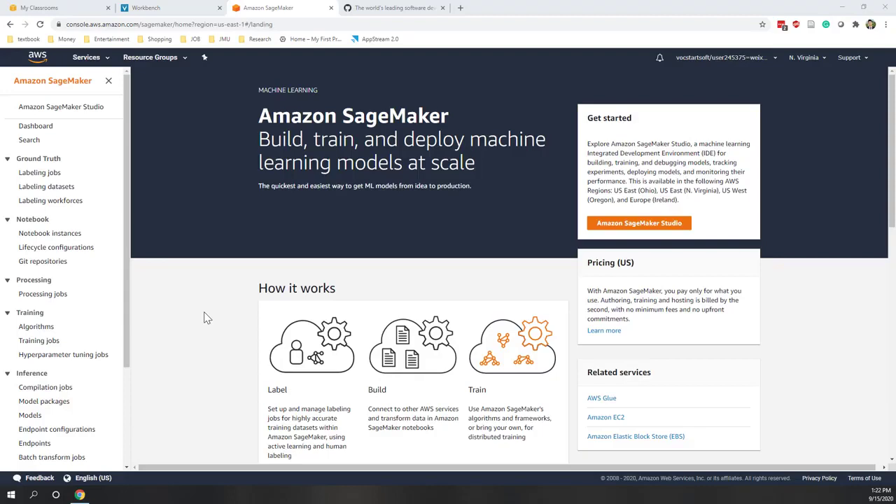
click(367, 8)
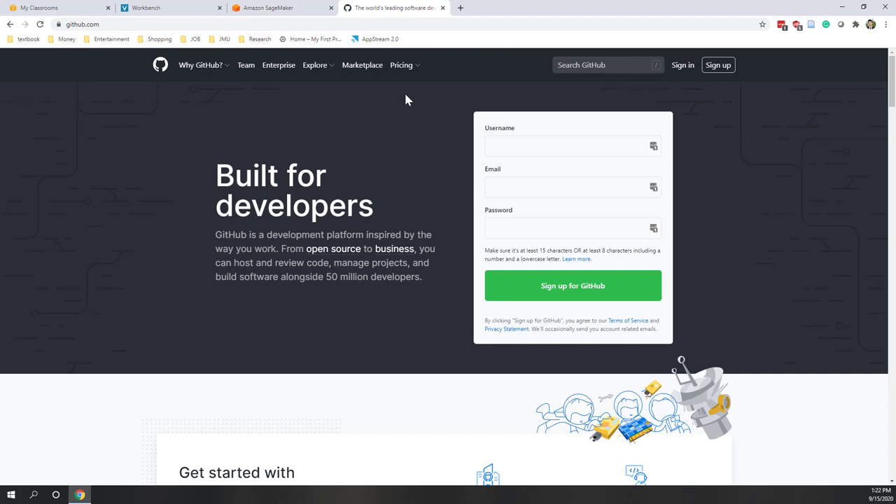
Sign in to GitHub with the autofilled credentials and decline saving the password
click(106, 24)
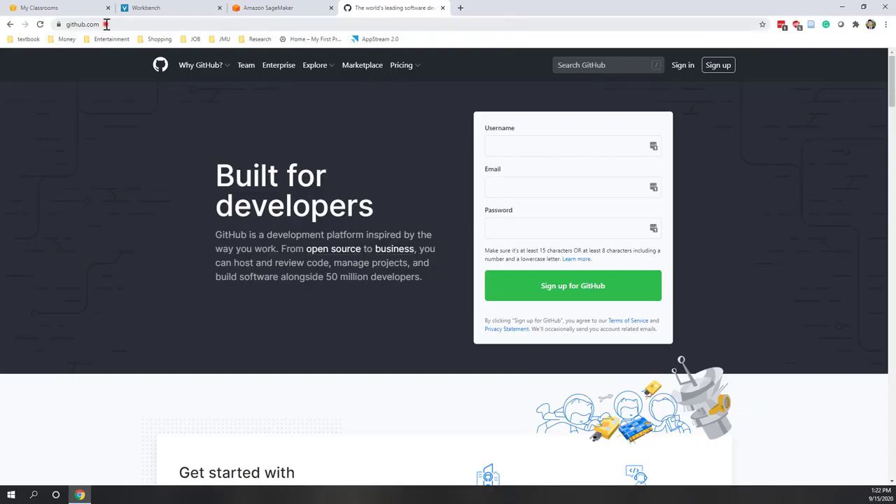
click(119, 393)
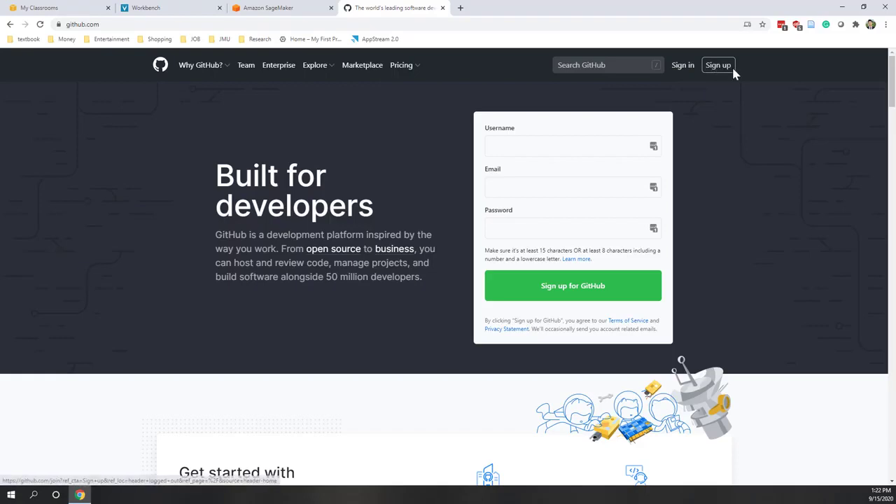
click(501, 191)
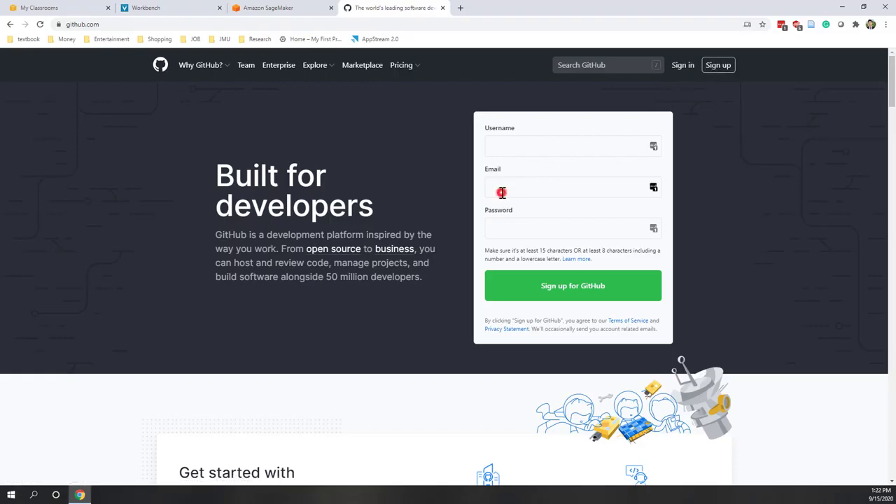
click(344, 194)
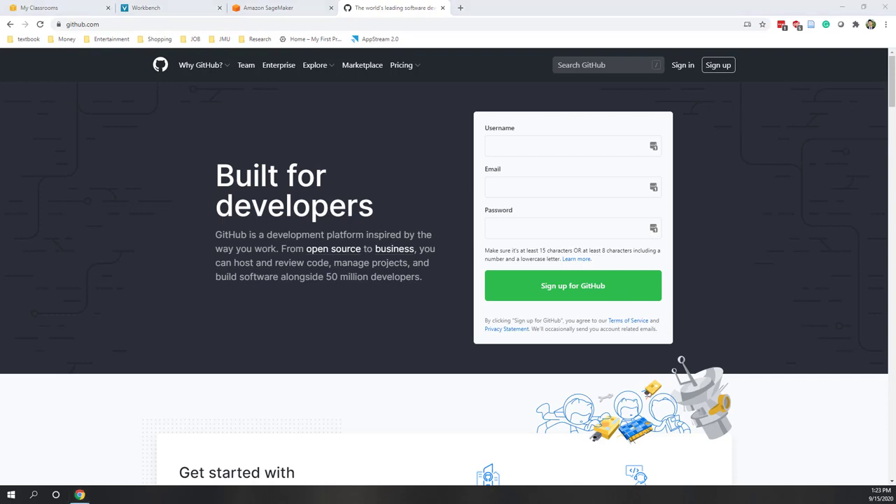
click(685, 67)
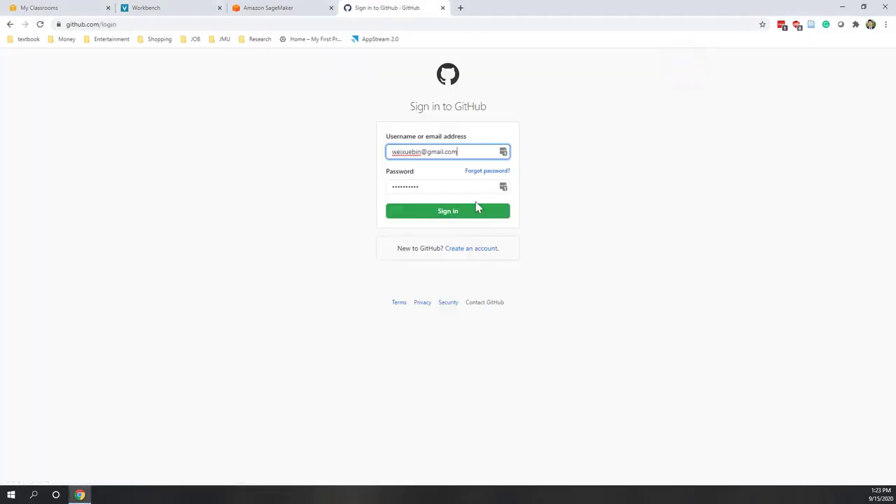
click(469, 212)
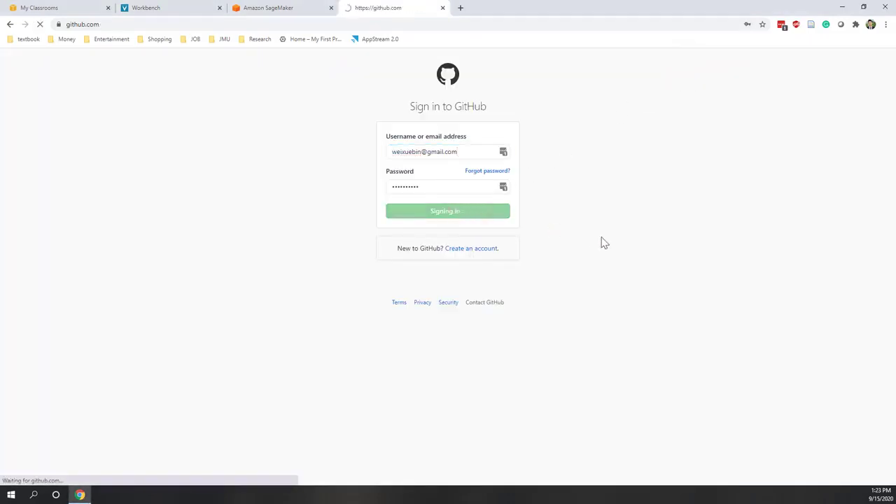
click(753, 175)
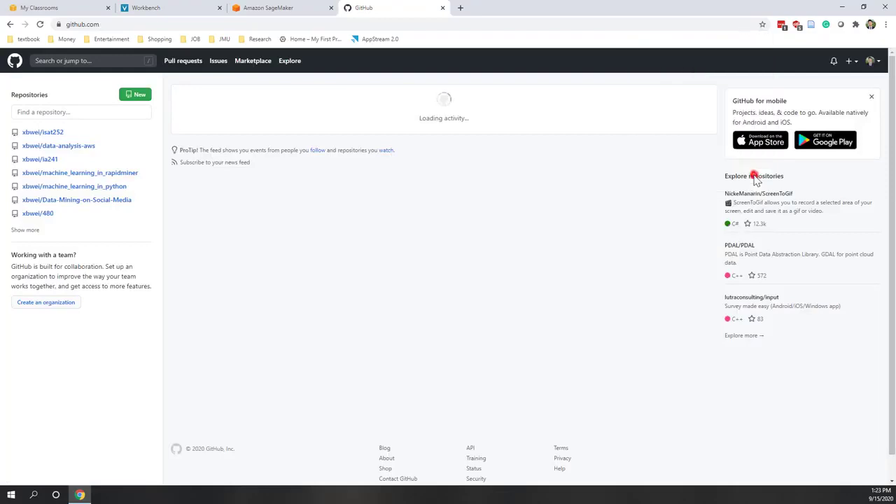
click(872, 63)
Go to Your profile and show the Repositories tab listing all 9 repositories
click(835, 121)
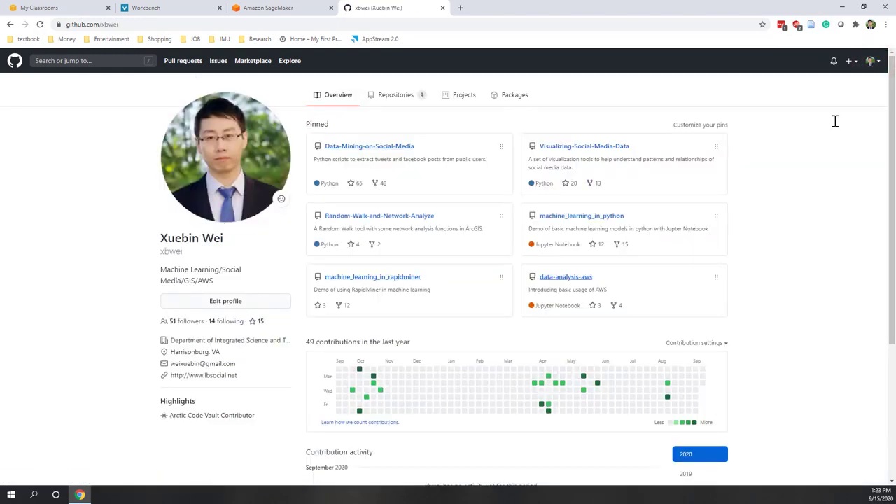
click(393, 98)
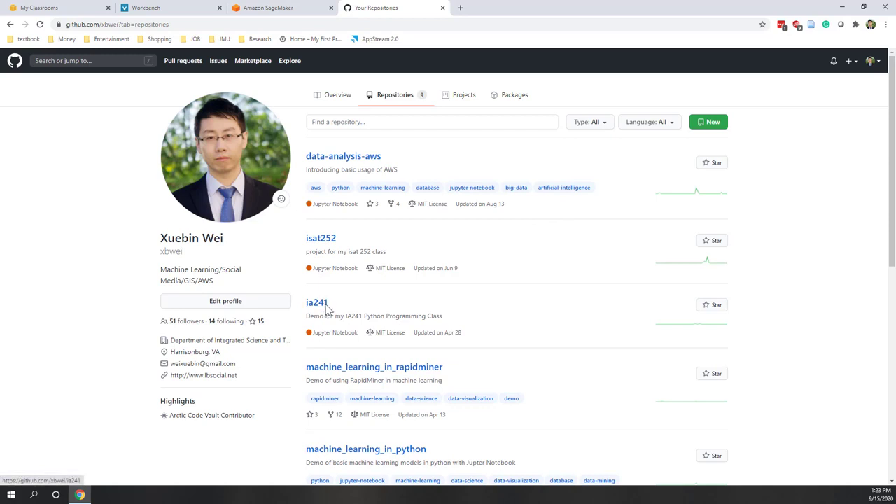
Start a new repository named ia340 with description 'demo for ia340'
click(711, 122)
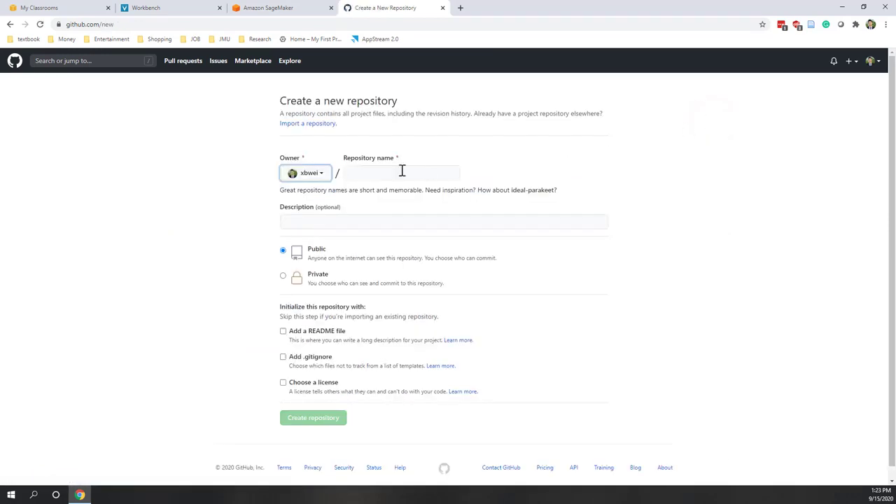
click(372, 175)
text(ia)
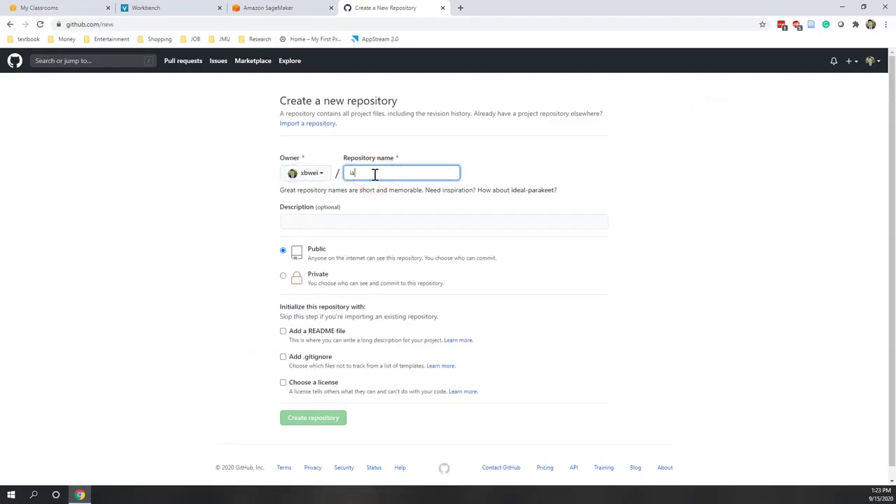
text(340)
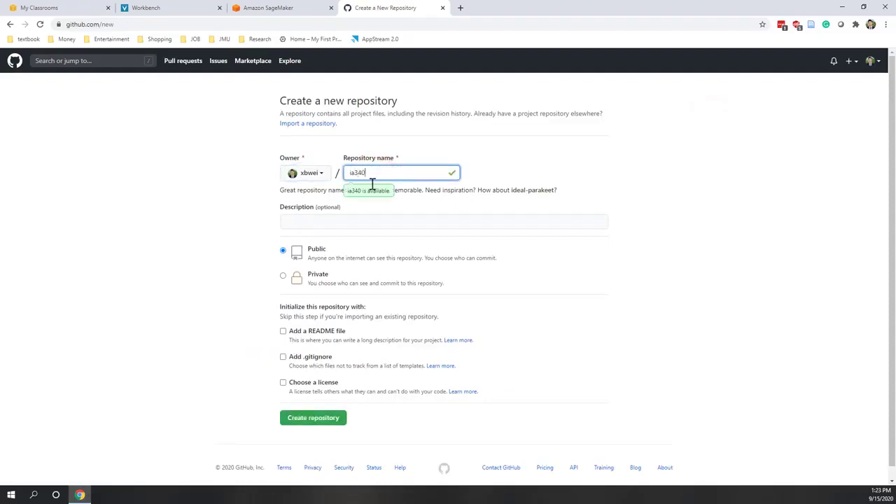
click(360, 224)
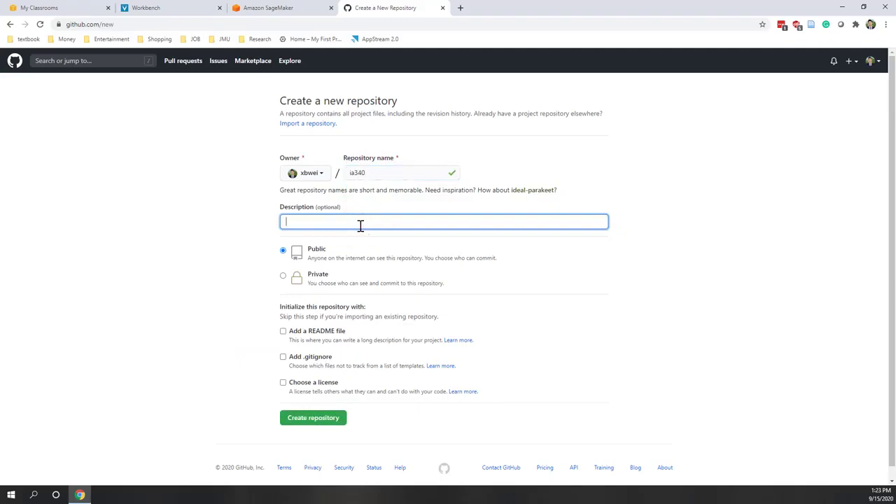
text(demo for ia340)
Add a README, a Python .gitignore and an MIT License to the repository
click(283, 332)
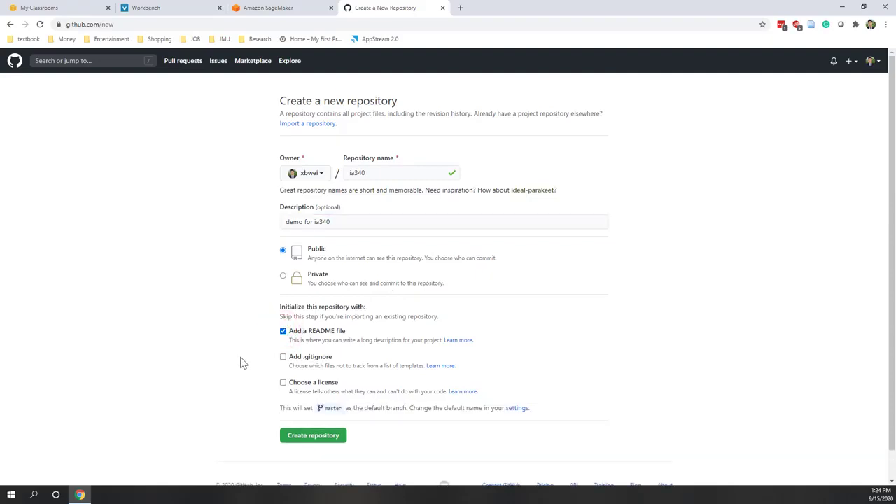
click(284, 358)
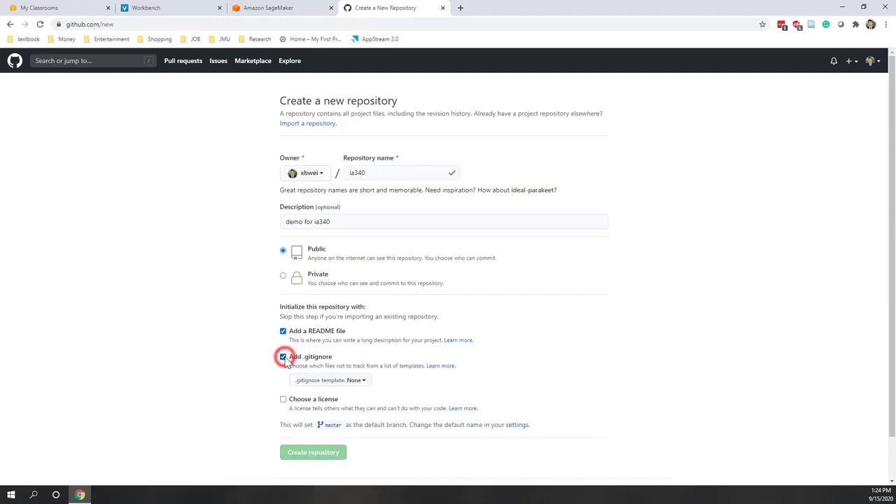
click(358, 383)
scroll(362, 388, down, 2)
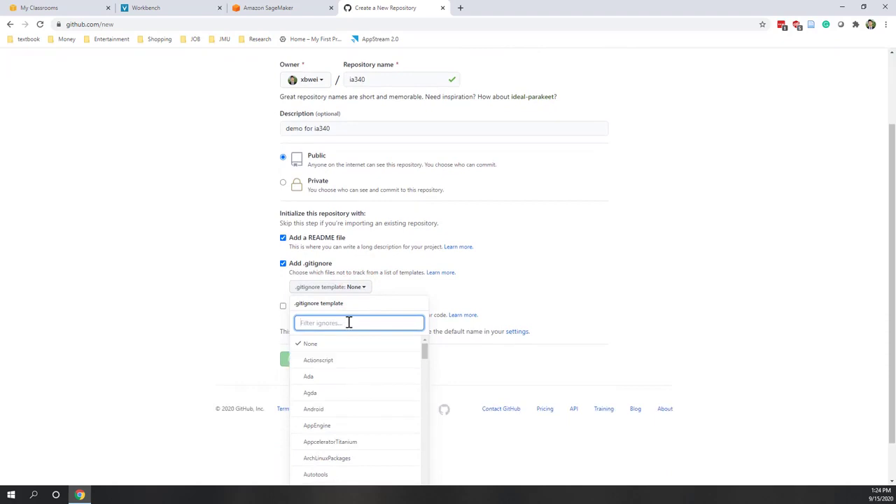
text(python)
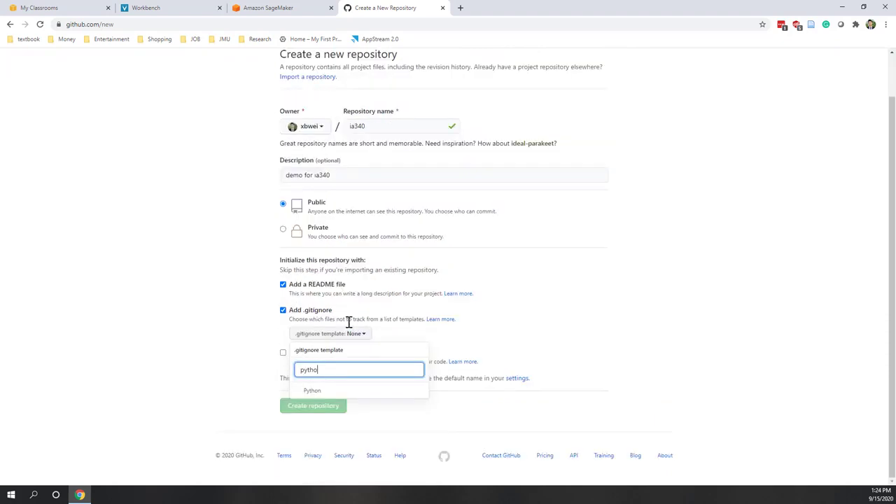
click(333, 390)
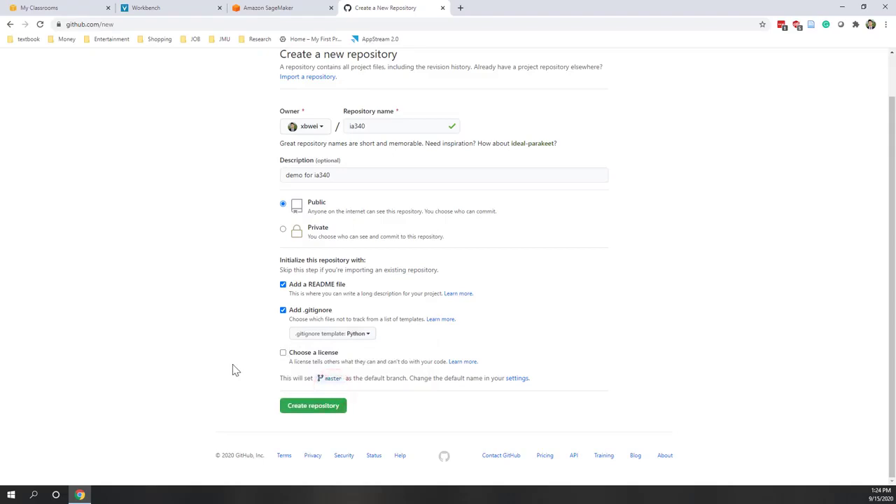
click(283, 353)
click(313, 377)
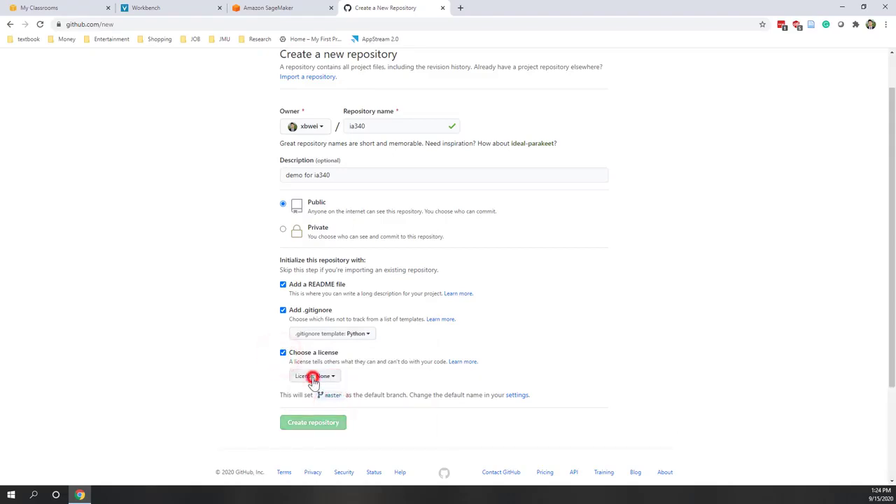
scroll(322, 392, down, 1)
click(339, 431)
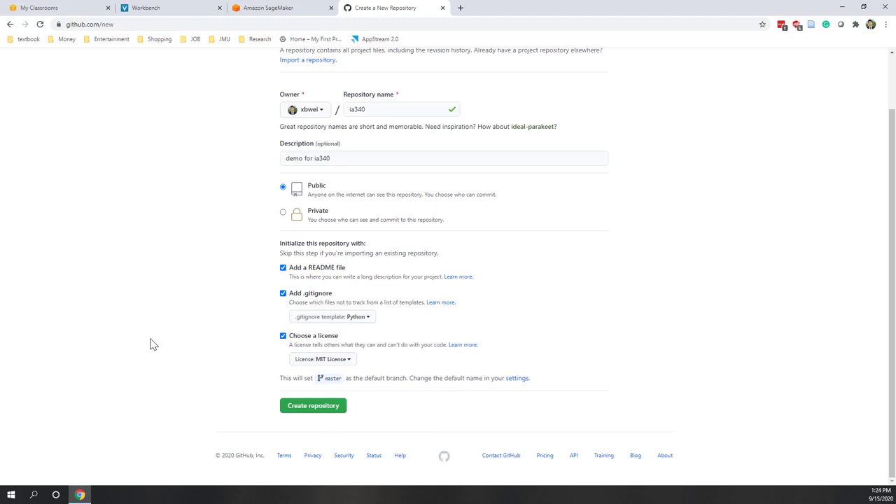
scroll(153, 343, up, 2)
scroll(154, 344, down, 2)
Create the ia340 repository, then open its README for editing and cancel without changes
click(321, 412)
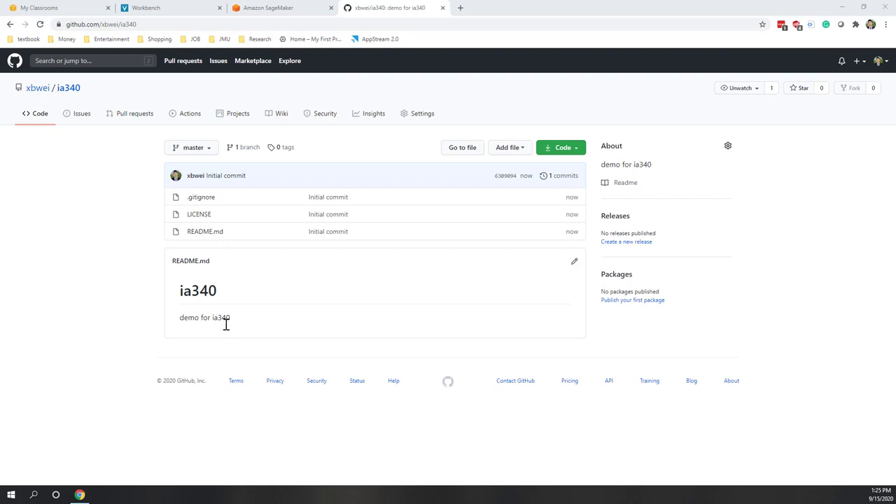
click(574, 262)
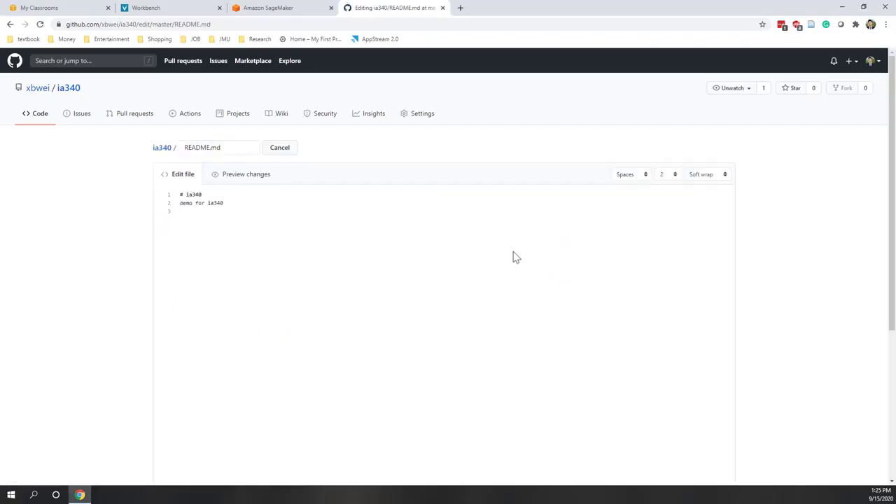
click(240, 203)
click(280, 148)
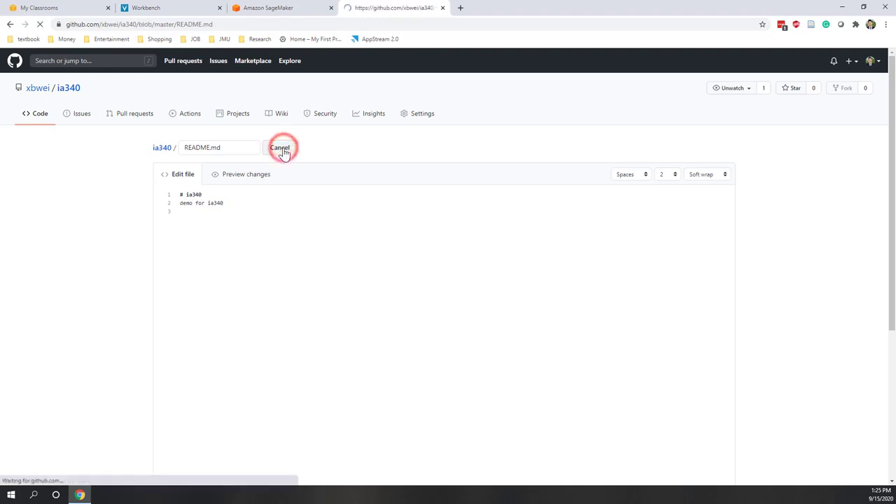
Return to the ia340 repository page and view its MIT LICENSE file
click(234, 146)
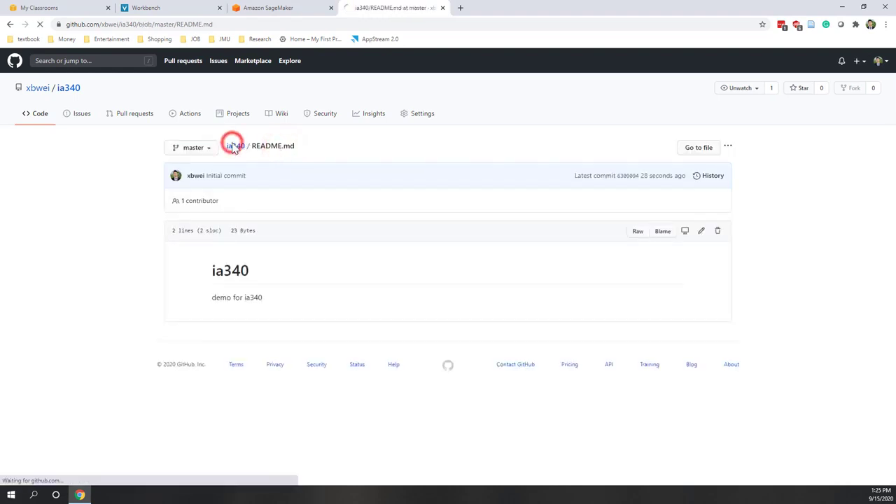
click(200, 215)
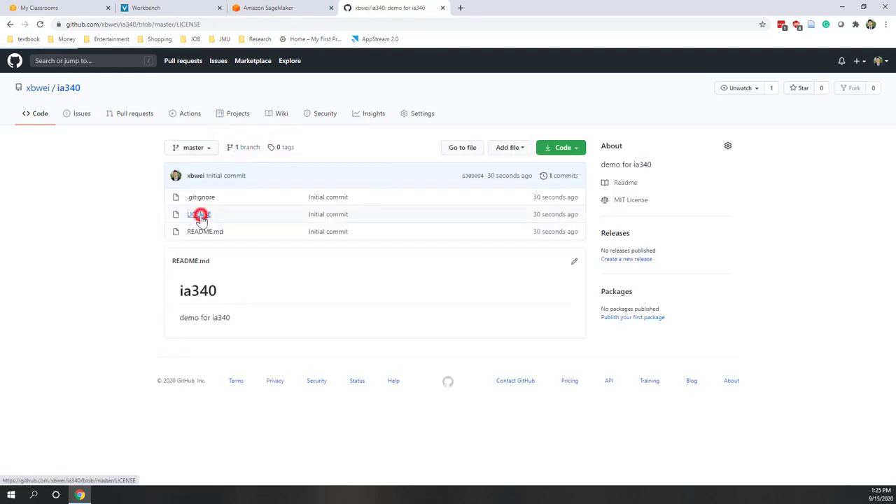
scroll(327, 350, down, 3)
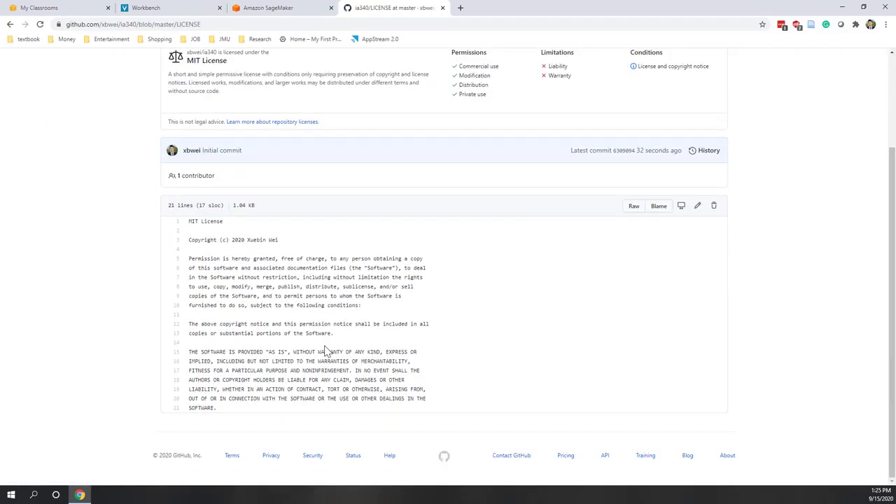
scroll(326, 351, up, 3)
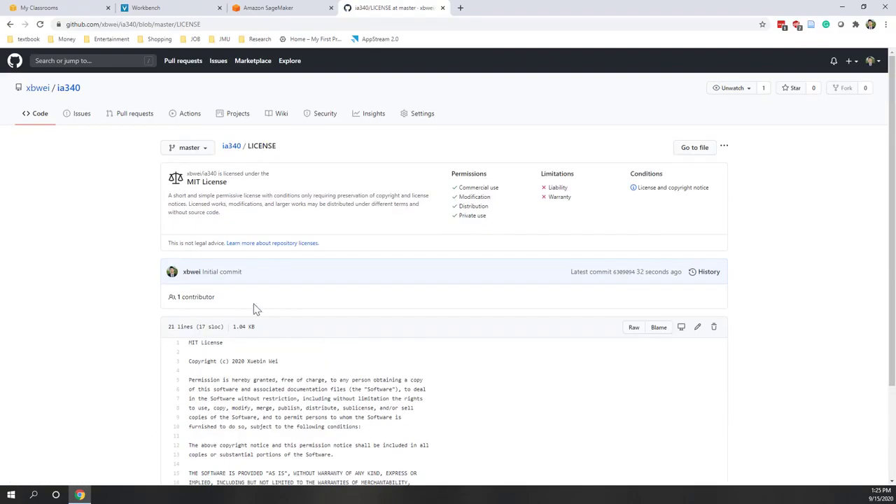
click(230, 148)
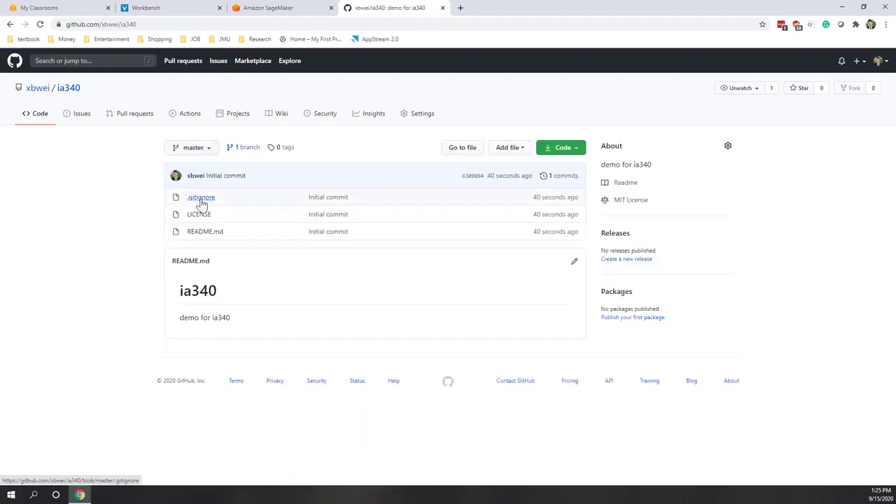
click(202, 198)
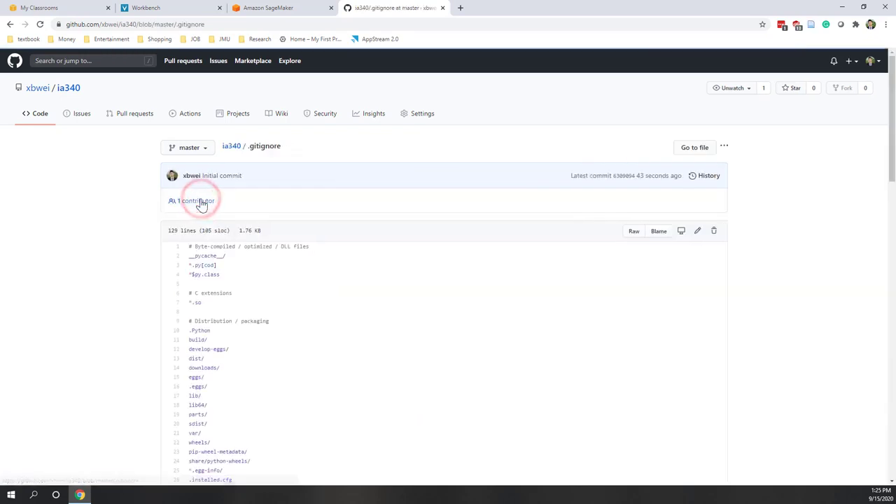
scroll(276, 270, down, 2)
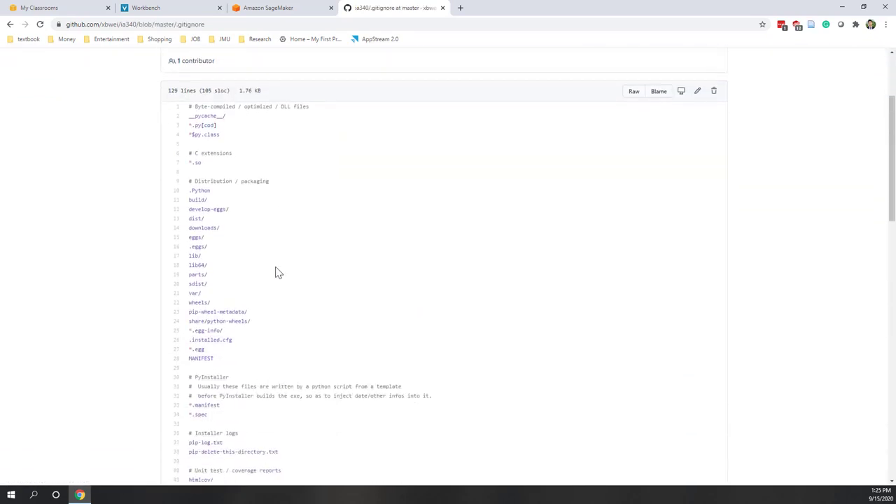
scroll(216, 364, down, 3)
scroll(216, 363, down, 6)
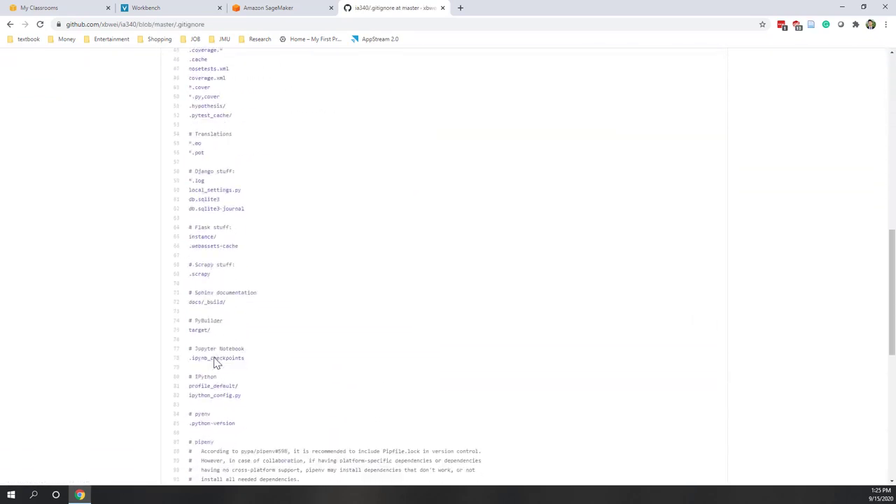
scroll(216, 363, up, 7)
scroll(217, 364, up, 5)
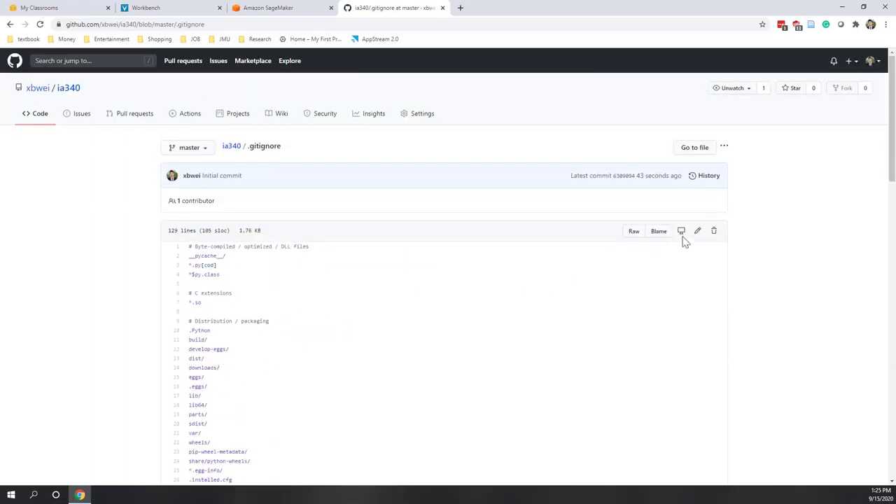
Add the lines '# ignore config.ini file' and 'config.ini' at the top of .gitignore
click(699, 233)
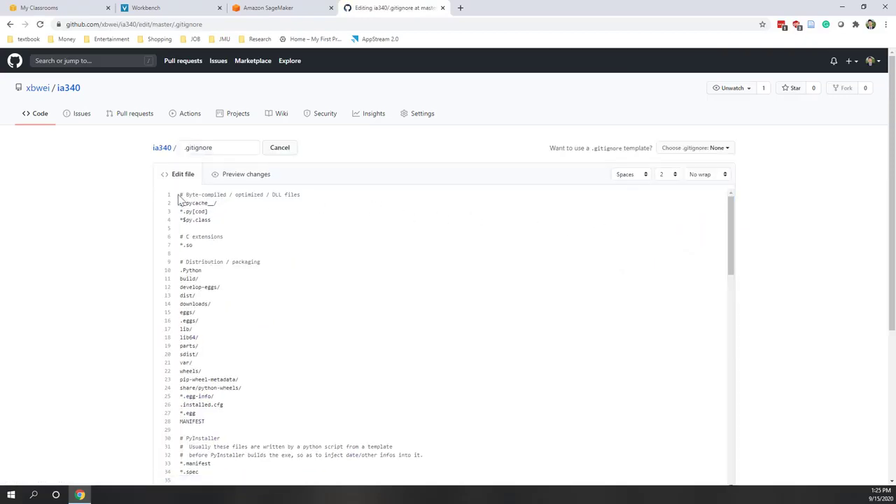
click(181, 194)
key(Return)
key(Return)
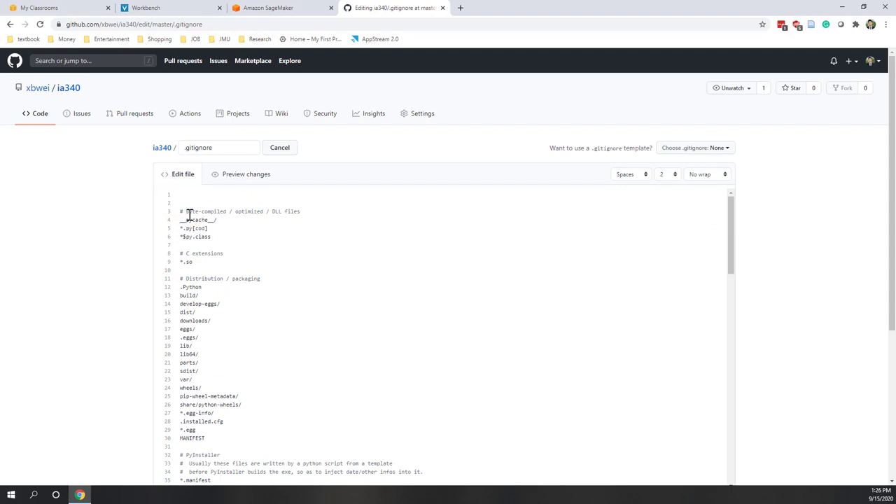
text(# ignore config.ini file)
key(Return)
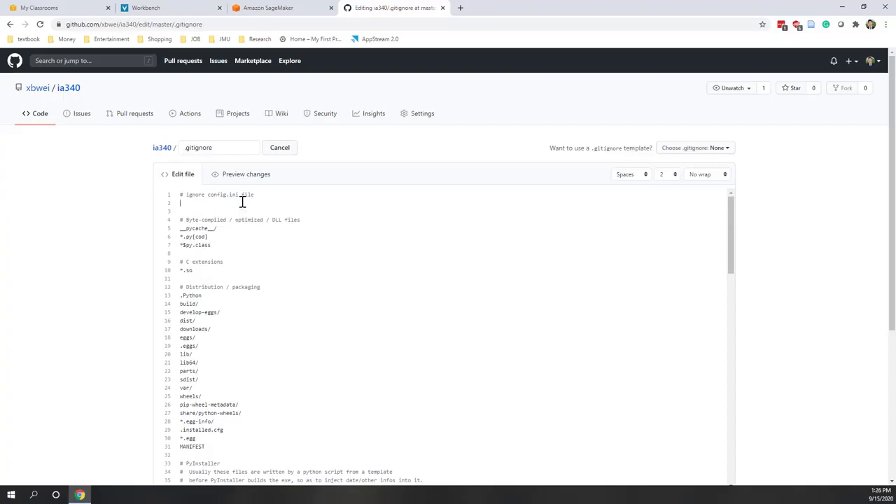
text(config.ini)
Commit the .gitignore update to master and return to the ia340 repository page
scroll(96, 295, down, 3)
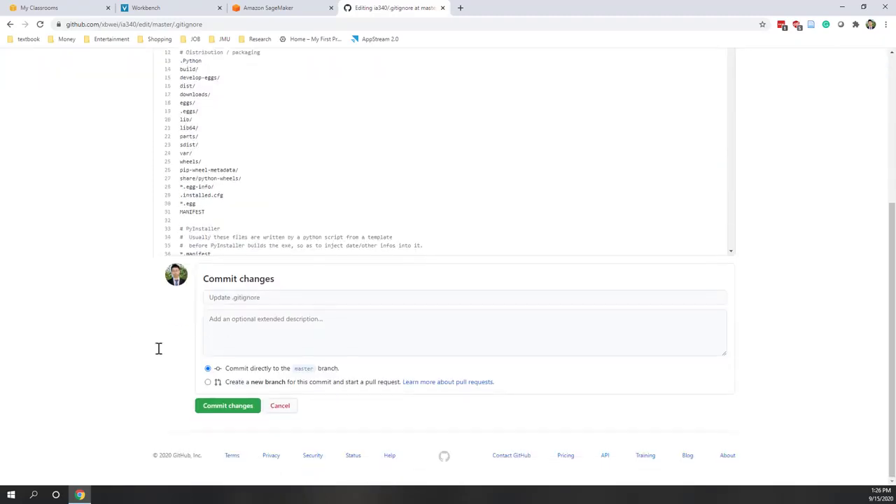
click(223, 413)
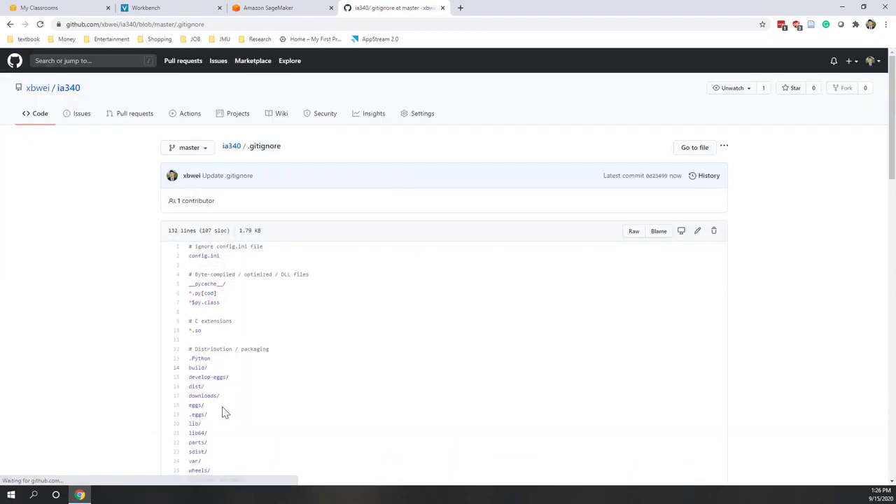
click(231, 145)
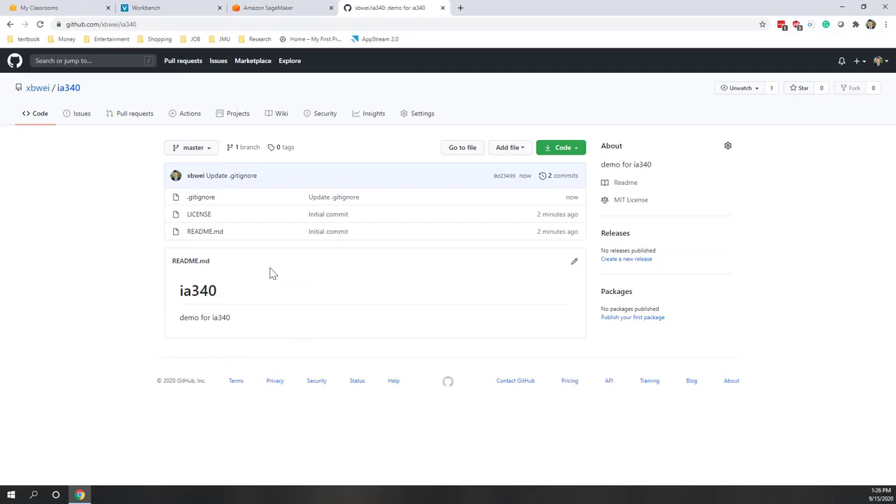
In SageMaker, go to the empty Git repositories list and start adding a repository
click(262, 9)
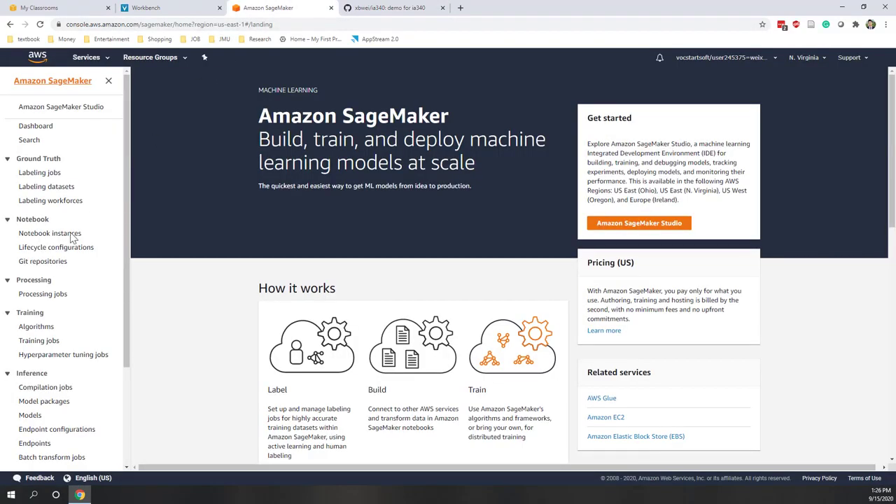
click(53, 267)
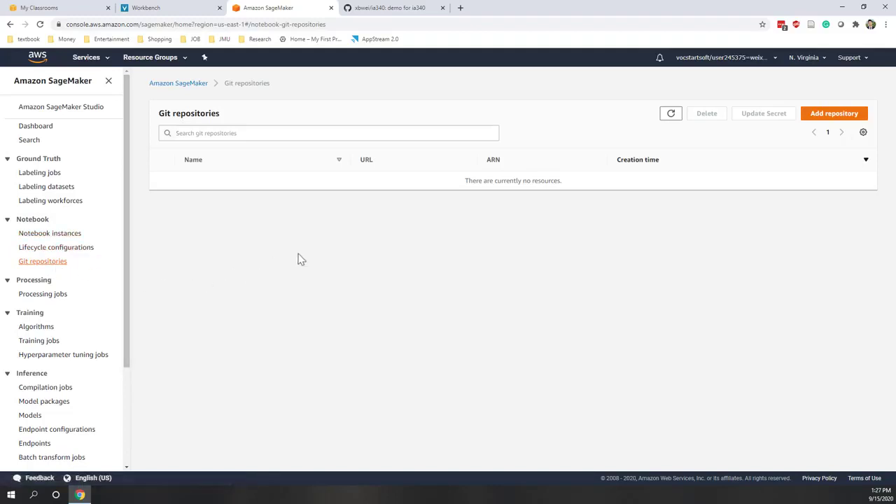
click(830, 117)
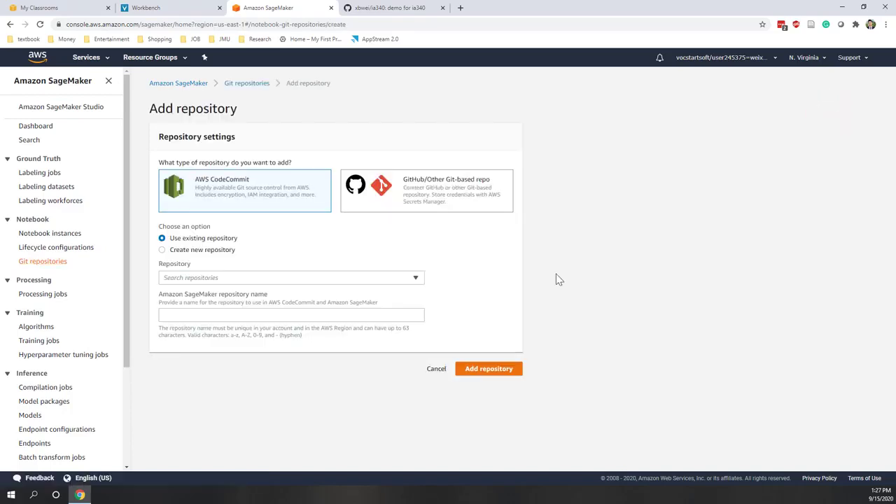
Choose the GitHub/Other Git-based repo type with repository name ia340, then return to GitHub
click(431, 203)
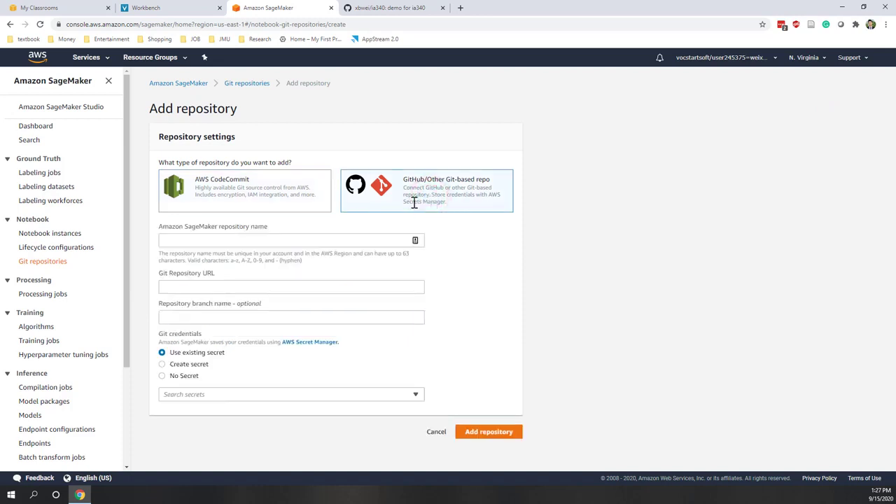
click(277, 240)
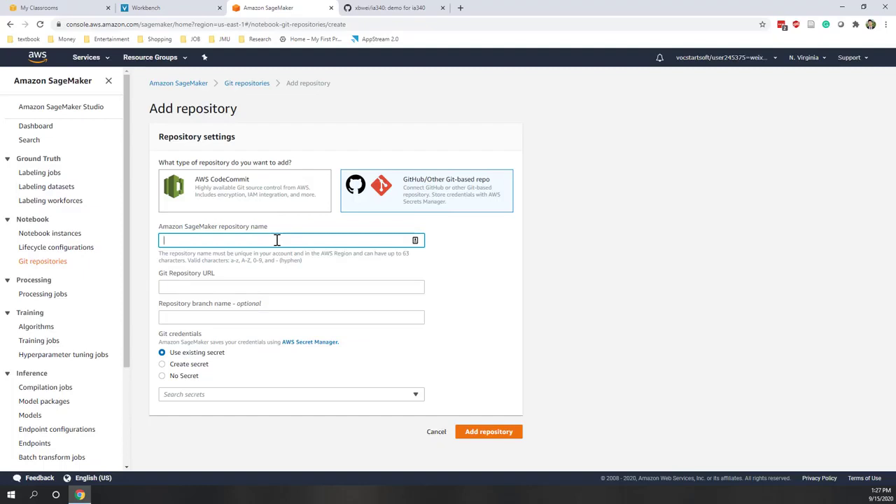
text(ia340)
click(264, 285)
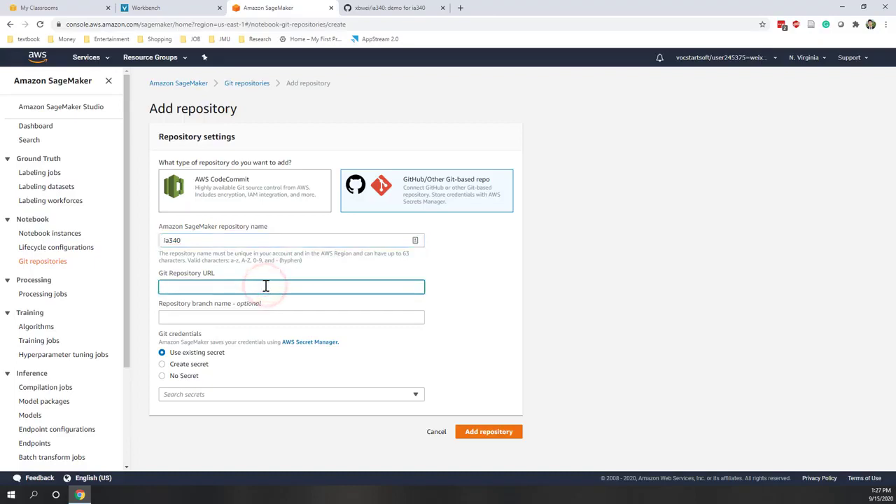
click(406, 13)
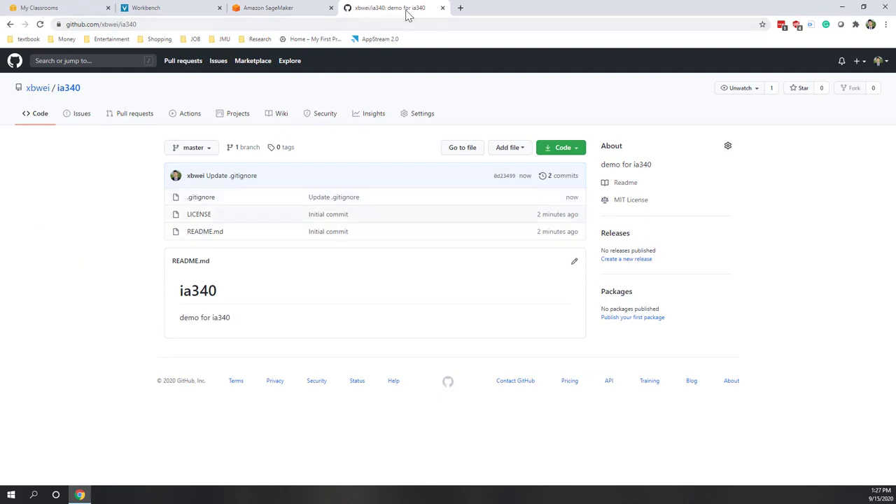
Copy the ia340 GitHub repository's address and paste it as SageMaker's Git Repository URL
click(165, 25)
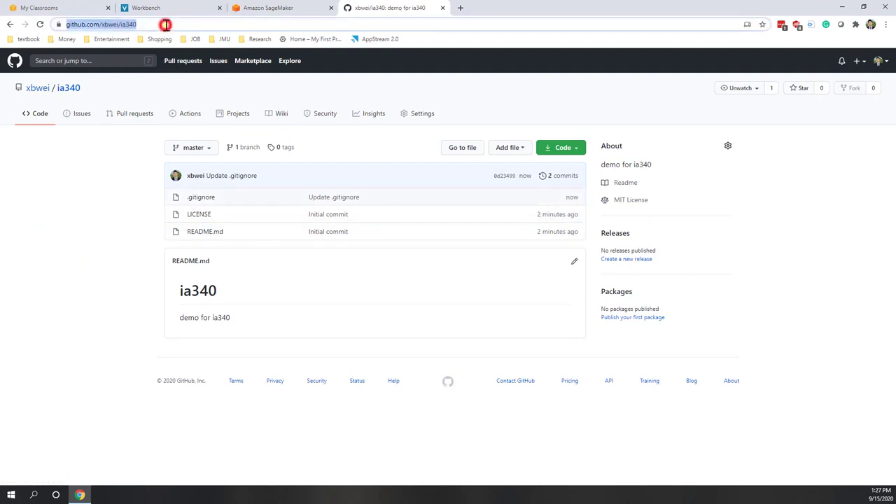
right_click(165, 24)
click(182, 90)
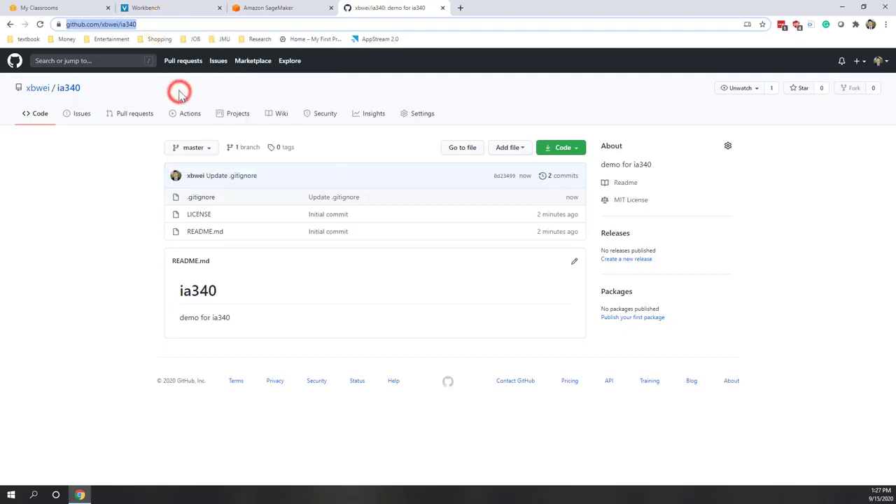
click(161, 25)
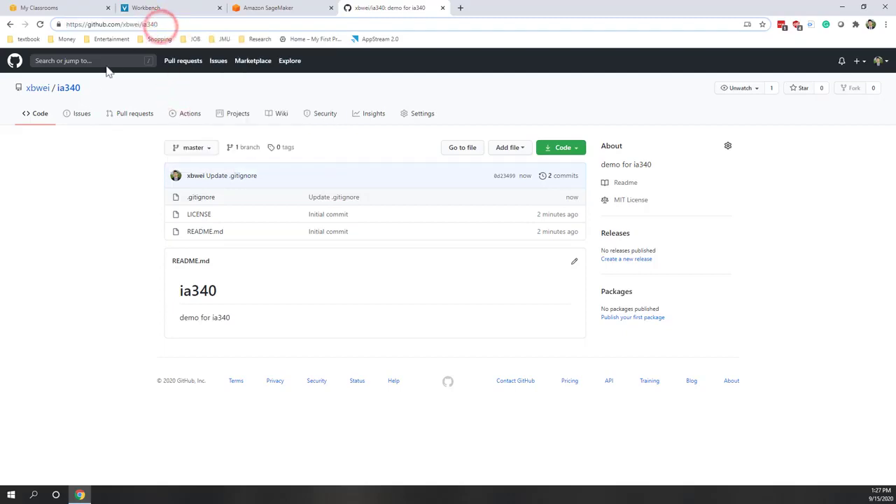
click(70, 92)
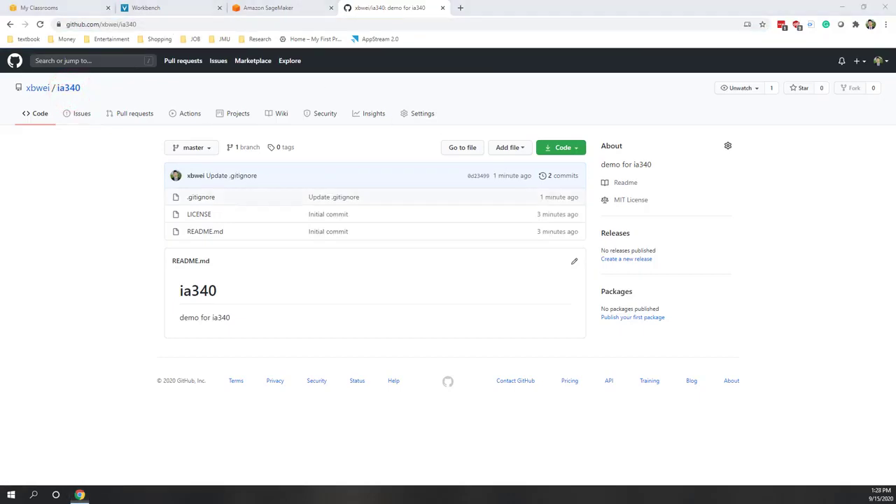
click(285, 9)
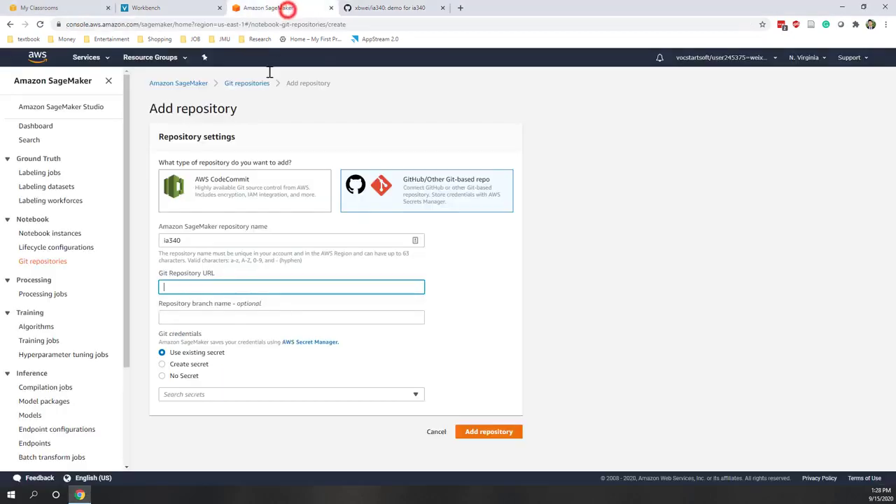
right_click(203, 287)
click(231, 361)
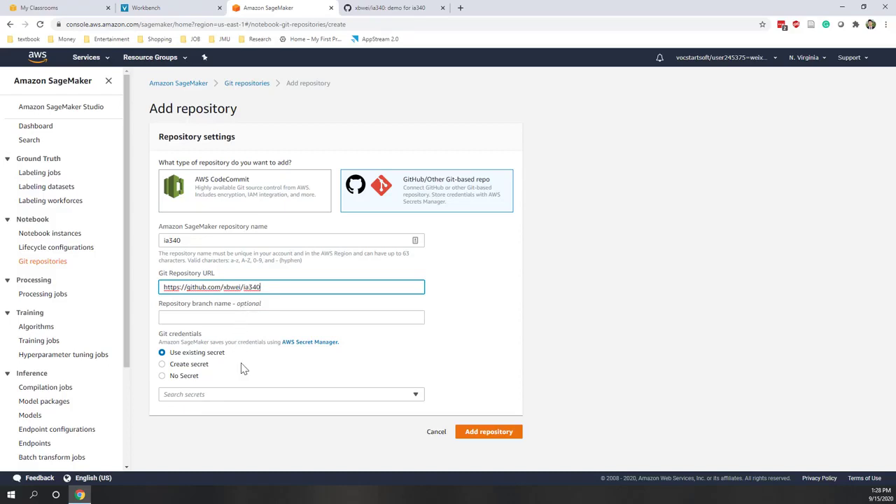
Select Create secret for the Git credentials to reveal the secret fields
click(162, 364)
scroll(210, 462, down, 1)
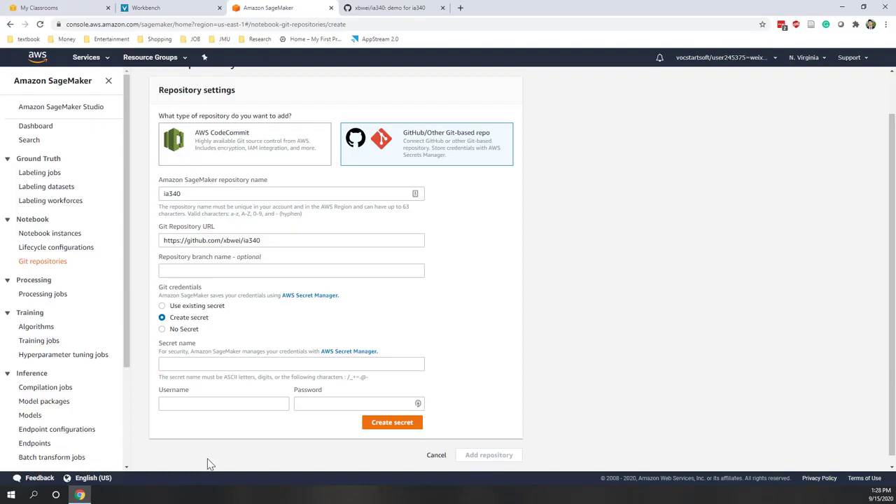
Create the secret github_password with the GitHub account's username and password
click(236, 363)
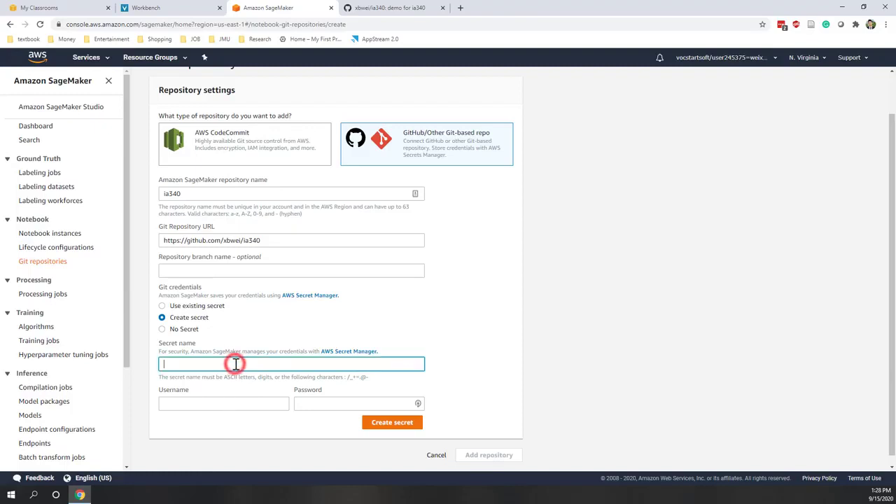
text(githu)
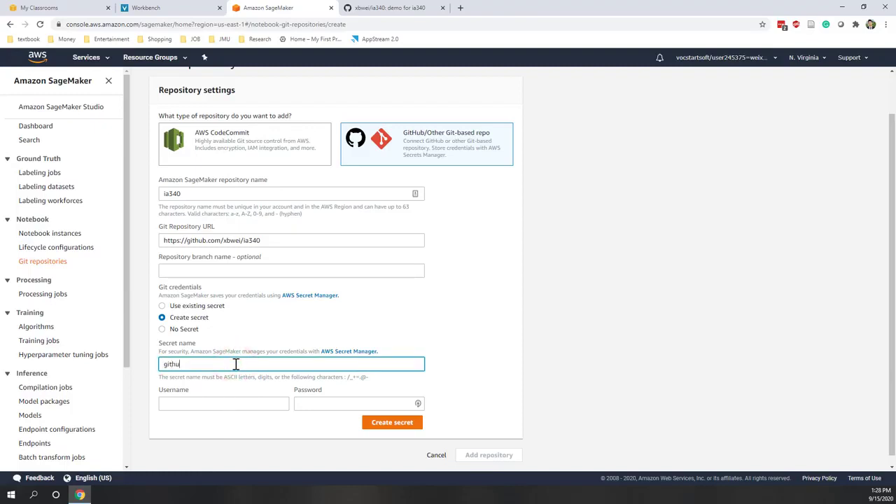
text(b_password)
click(227, 405)
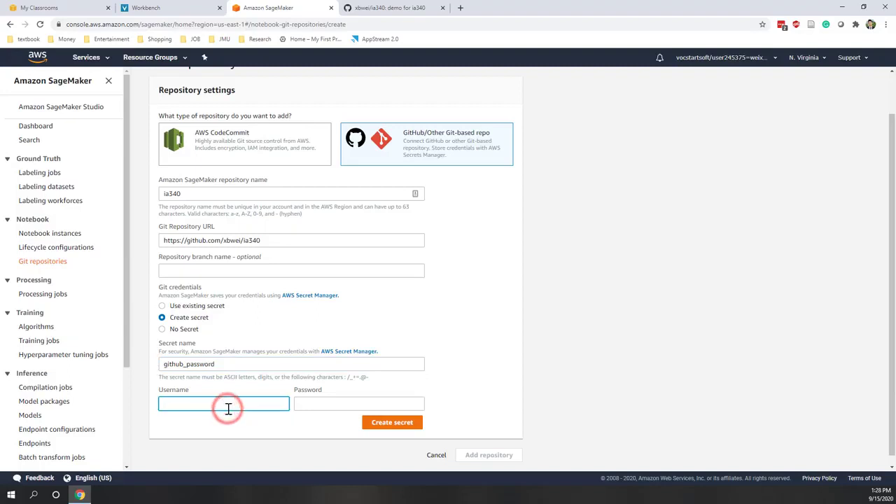
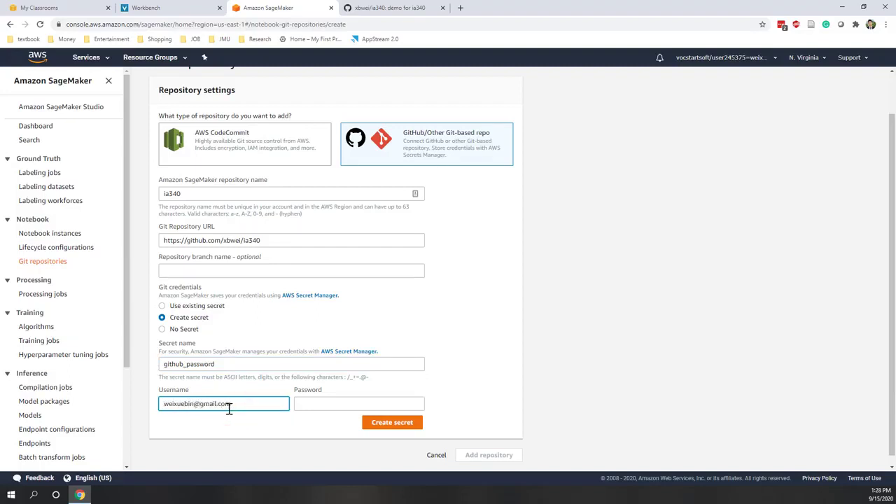
click(309, 404)
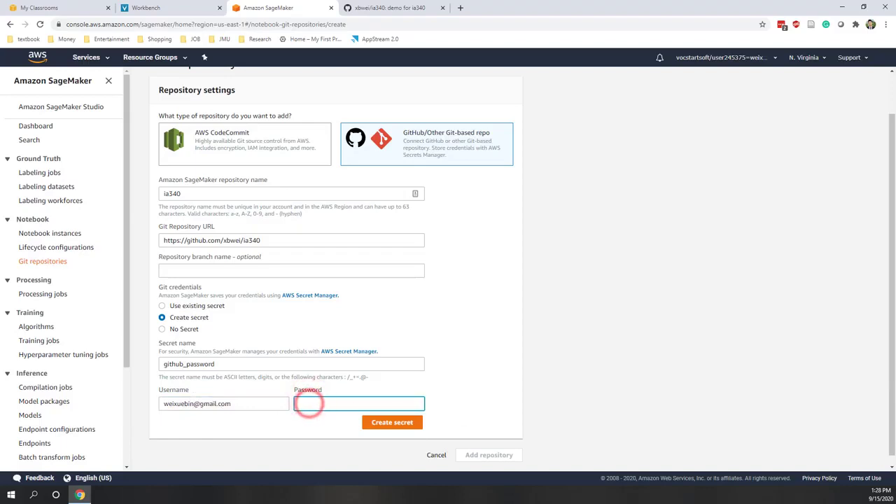
click(307, 403)
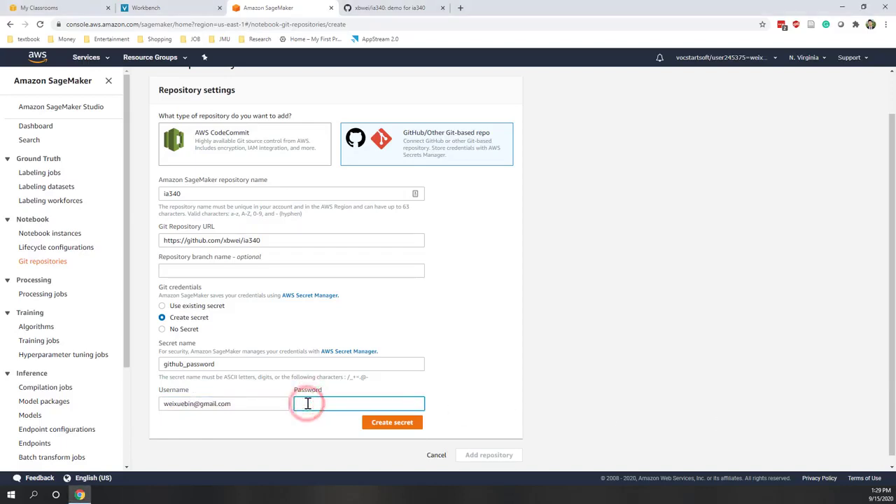
text(*********)
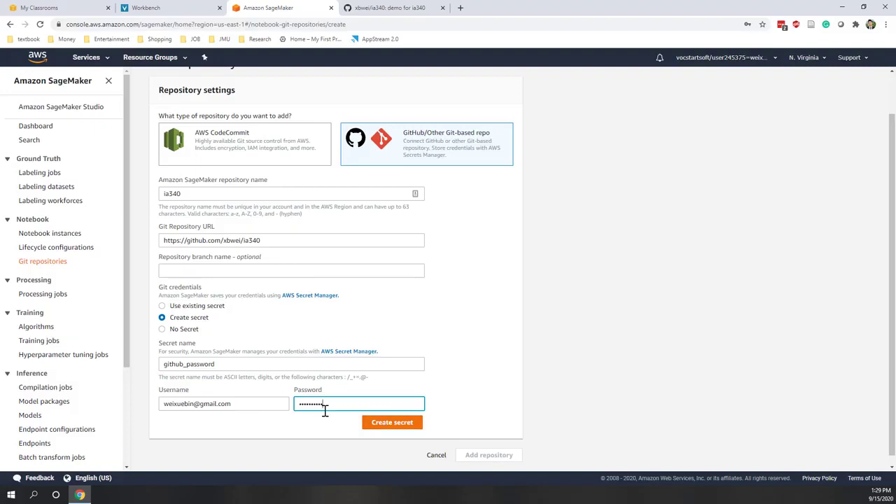
click(378, 422)
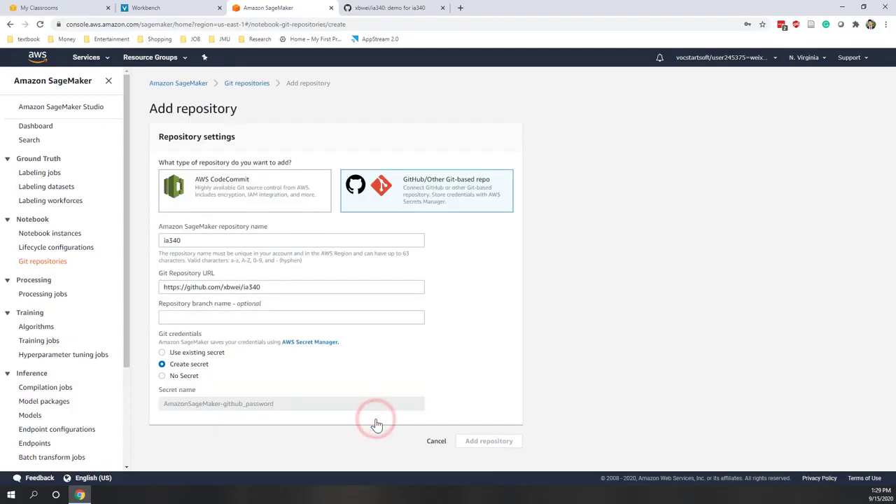
Add the ia340 repository, declining the browser's save-password prompts, and go to Notebook instances
scroll(325, 389, down, 1)
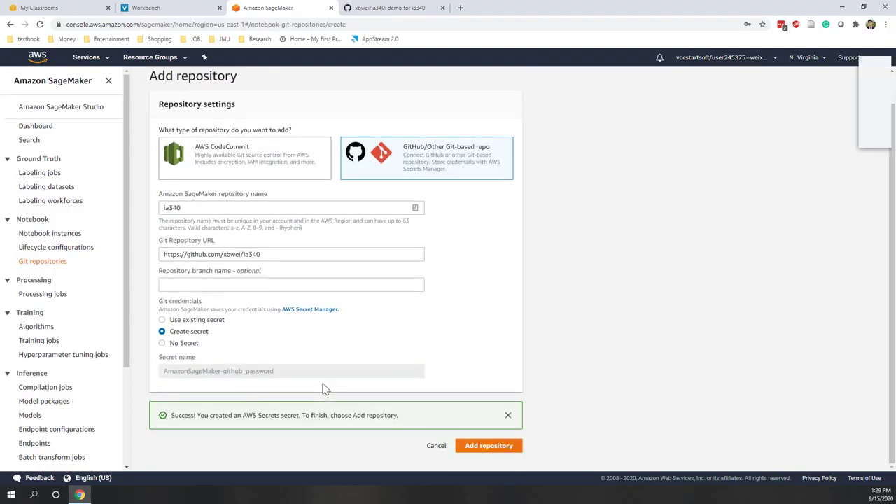
click(816, 135)
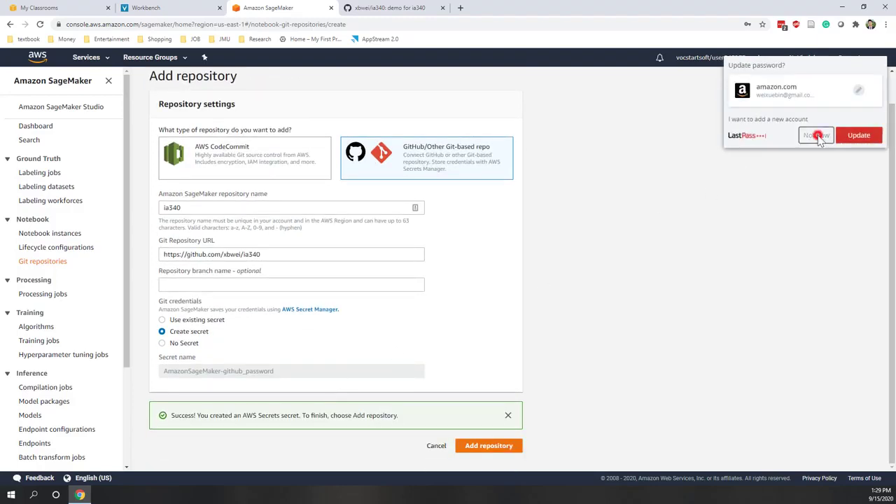
click(498, 449)
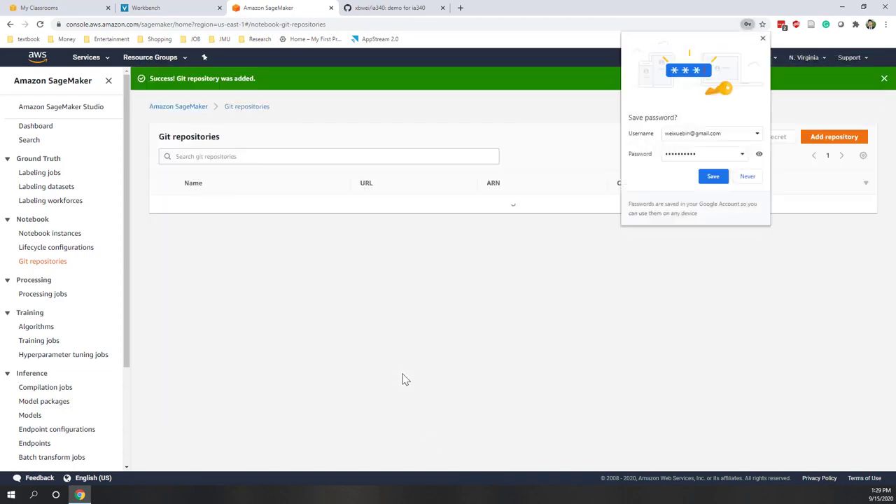
click(746, 178)
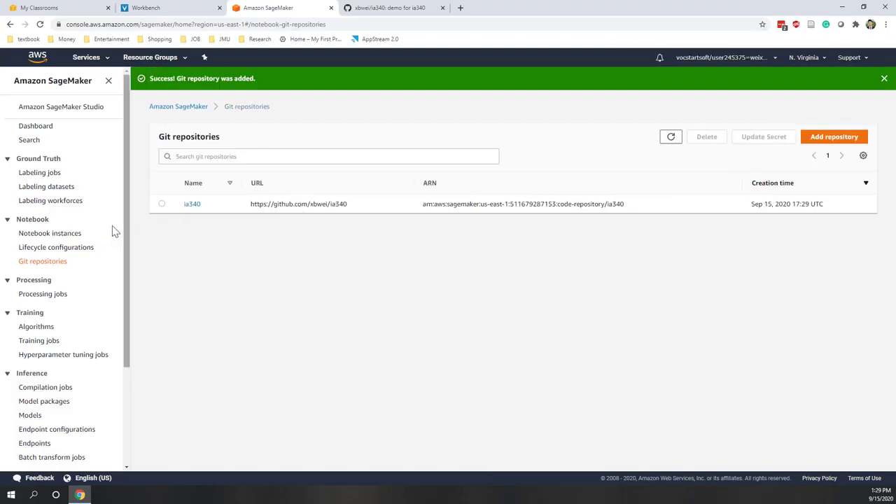
click(73, 236)
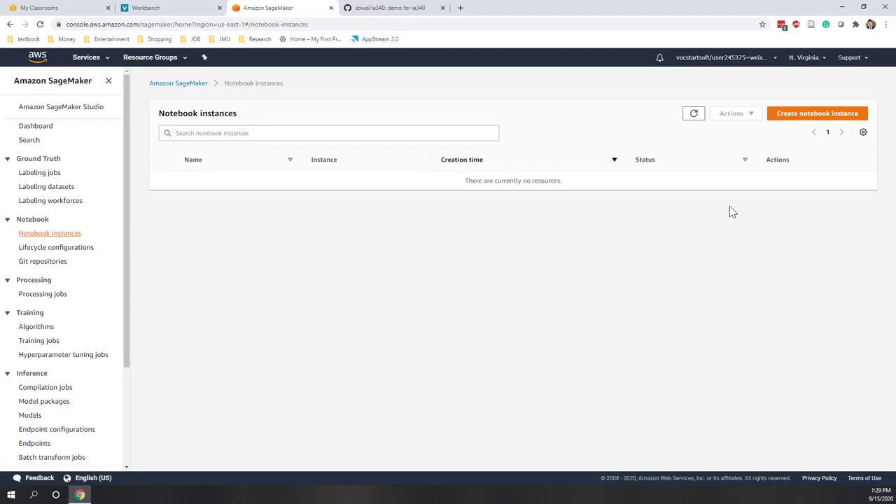
Start a new notebook instance named ia340, keeping instance type ml.t2.medium
click(790, 116)
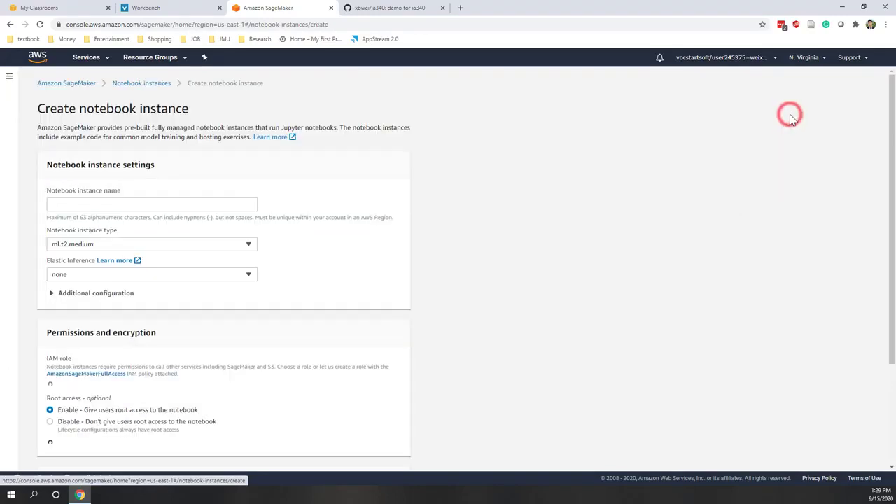
click(115, 205)
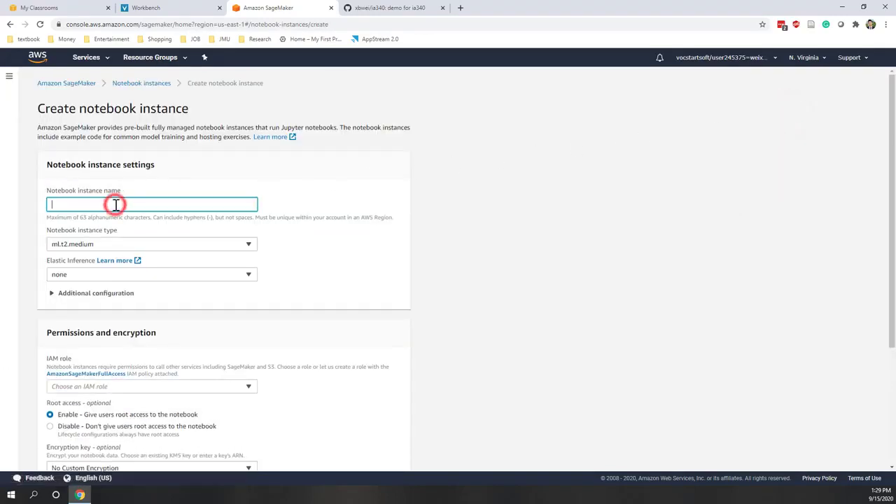
text(ia340)
click(192, 245)
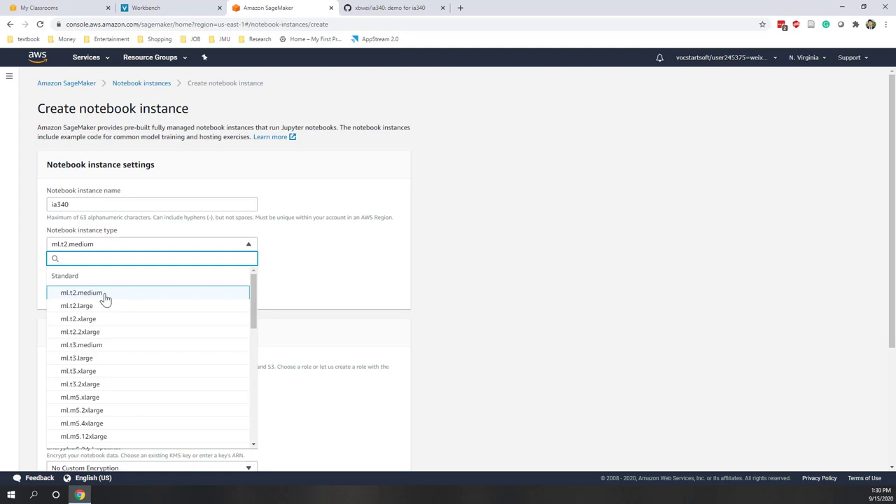
key(Down)
key(Down)
key(Down)
key(Down)
key(Down)
key(Down)
key(Down)
key(Down)
key(Down)
key(Down)
key(Down)
key(Down)
key(Down)
key(Down)
key(Down)
key(Down)
key(Down)
key(Down)
key(Down)
key(Down)
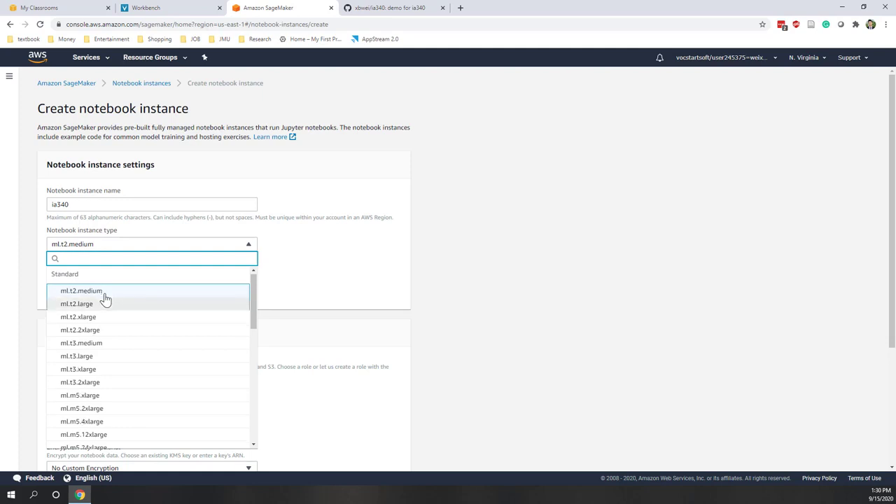
key(Down)
key(Down)
key(Down)
key(Down)
key(Down)
key(Down)
key(Down)
key(Down)
key(Down)
key(Down)
key(Down)
key(Down)
scroll(122, 274, down, 3)
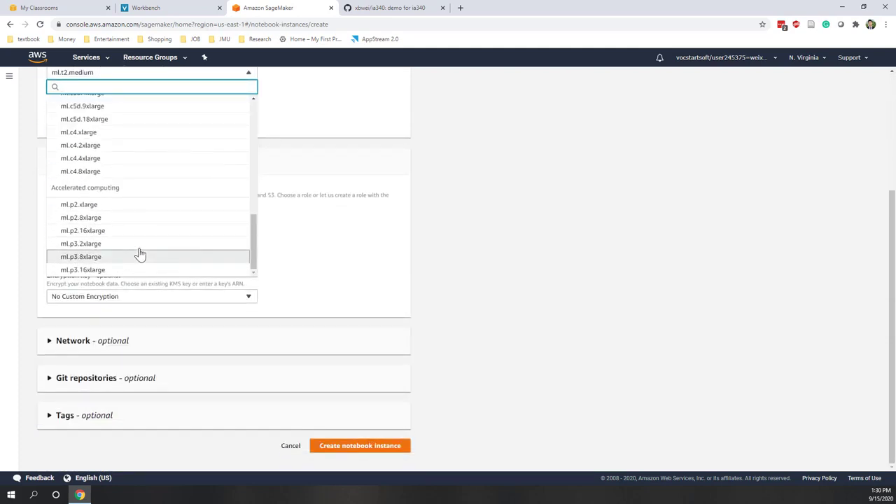
key(Up)
key(Up)
key(Up)
key(Up)
key(Up)
key(Up)
key(Up)
key(Up)
key(Up)
key(Up)
key(Up)
key(Up)
key(Up)
key(Up)
key(Up)
key(Up)
key(Up)
key(Up)
key(Up)
key(Up)
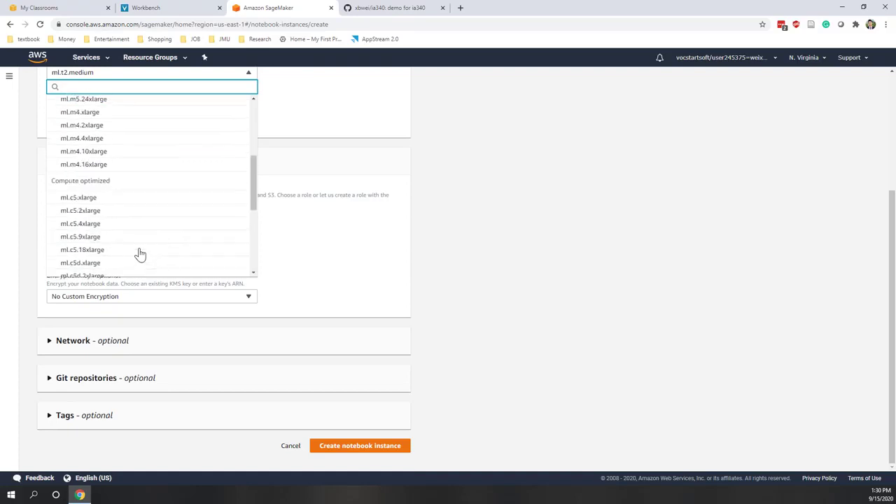
click(114, 123)
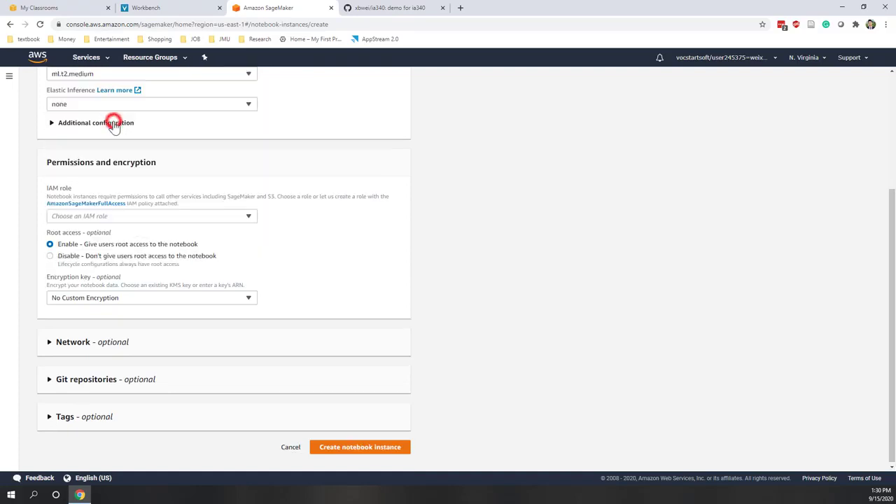
scroll(114, 124, up, 2)
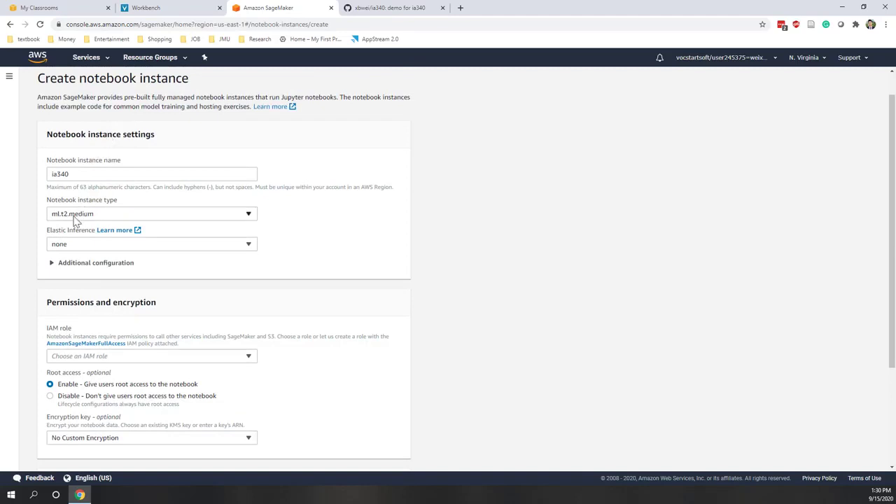
Expand Additional configuration to review the settings, including the 5 GB volume
click(83, 268)
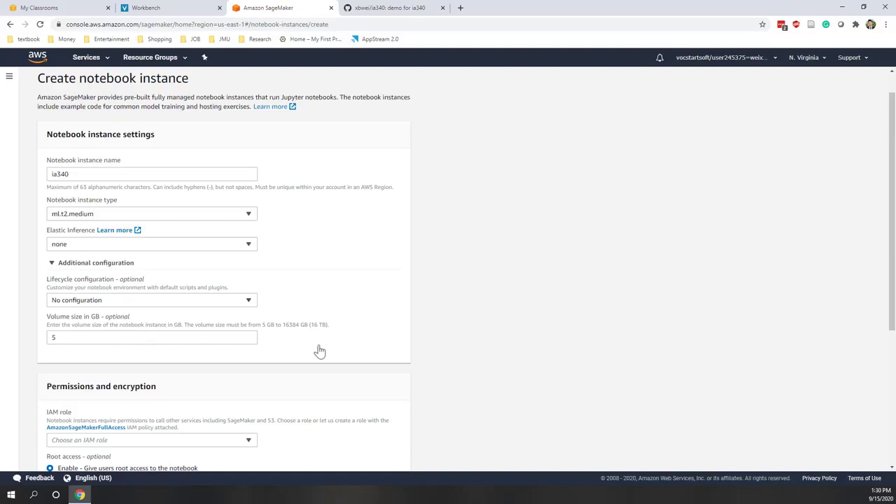
scroll(383, 346, down, 2)
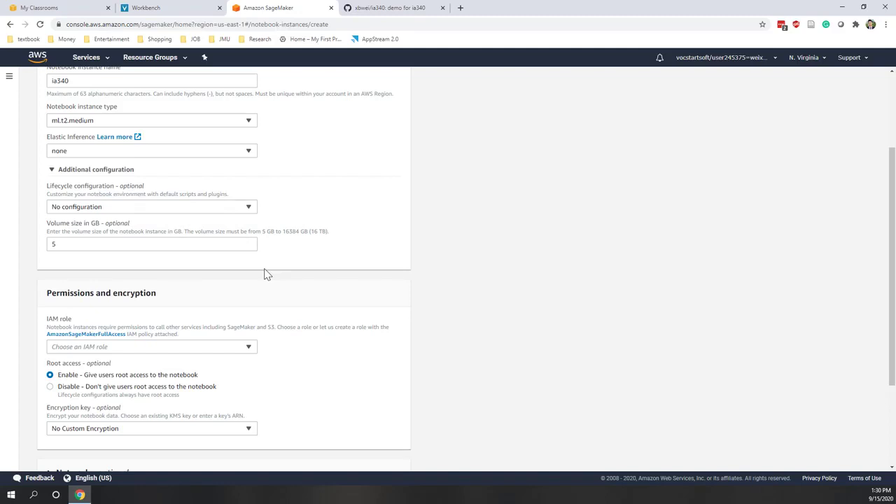
scroll(265, 273, down, 2)
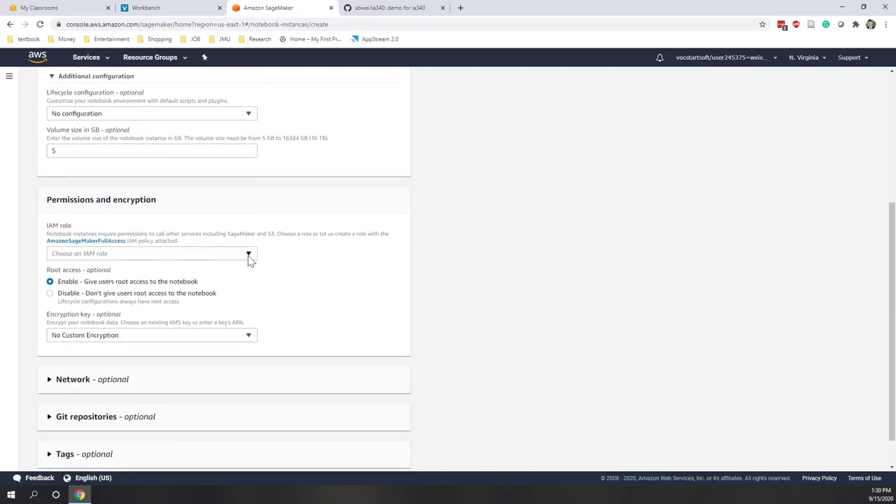
Create a new IAM execution role with Any S3 bucket access and assign it
click(248, 254)
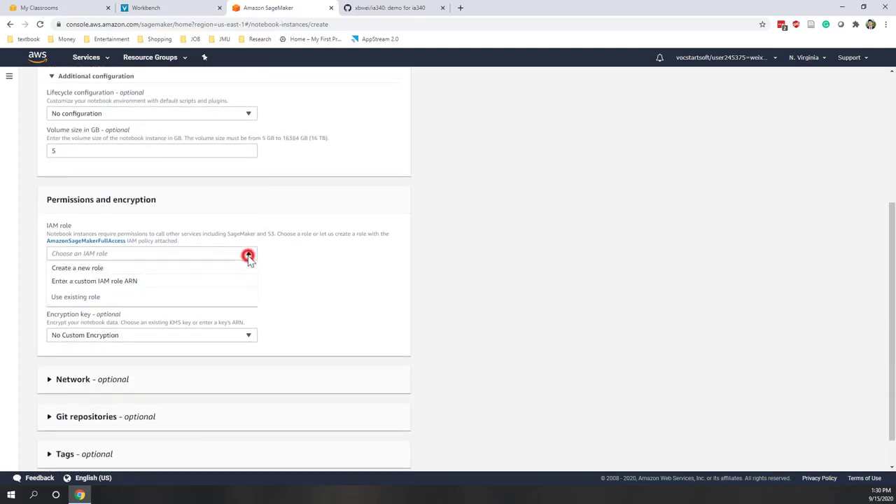
click(91, 270)
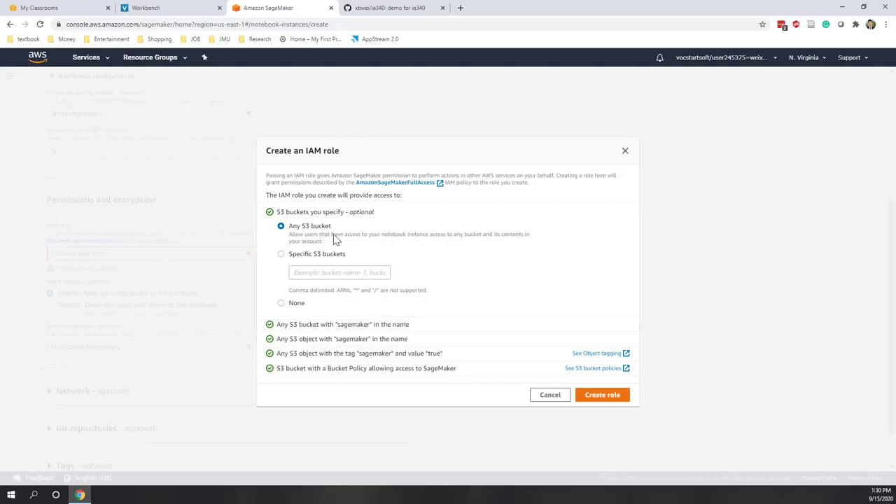
click(597, 396)
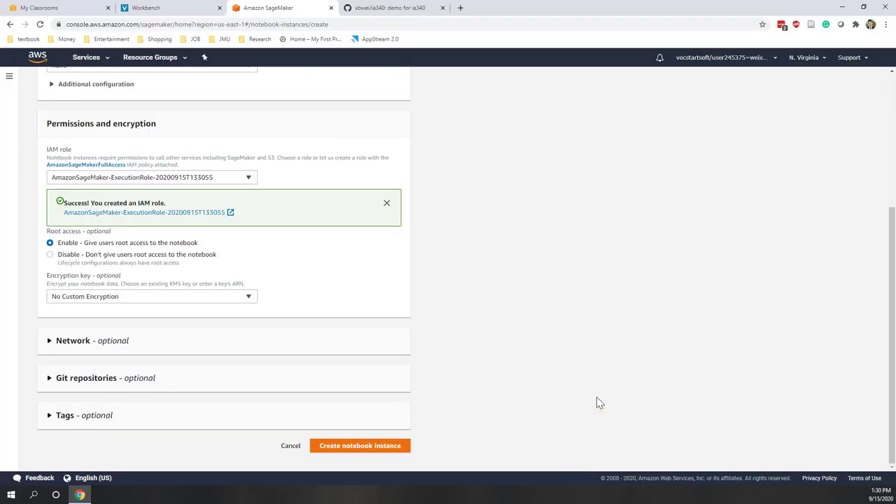
click(120, 343)
Set ia340 - GitHub as the notebook's default Git repository
scroll(162, 322, down, 1)
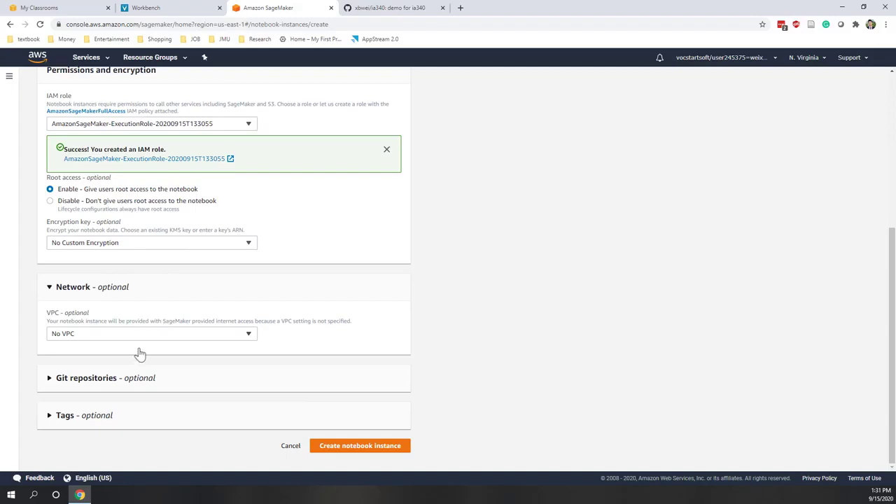
click(115, 378)
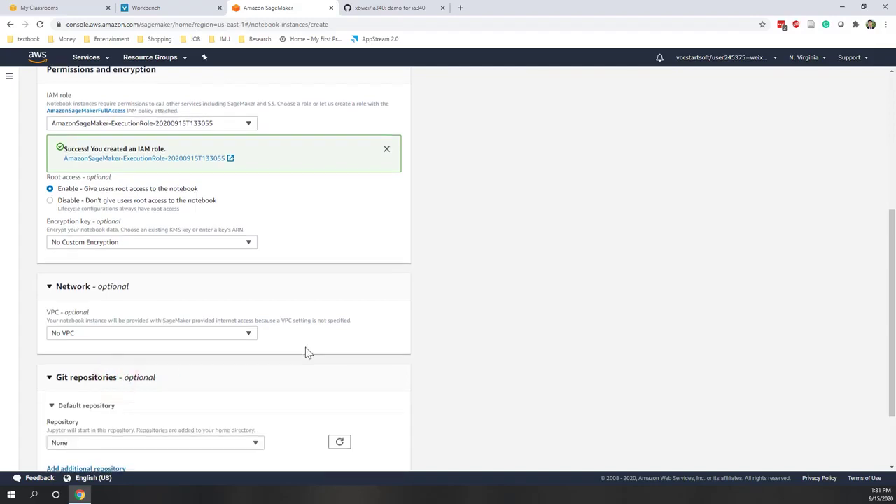
scroll(307, 351, down, 2)
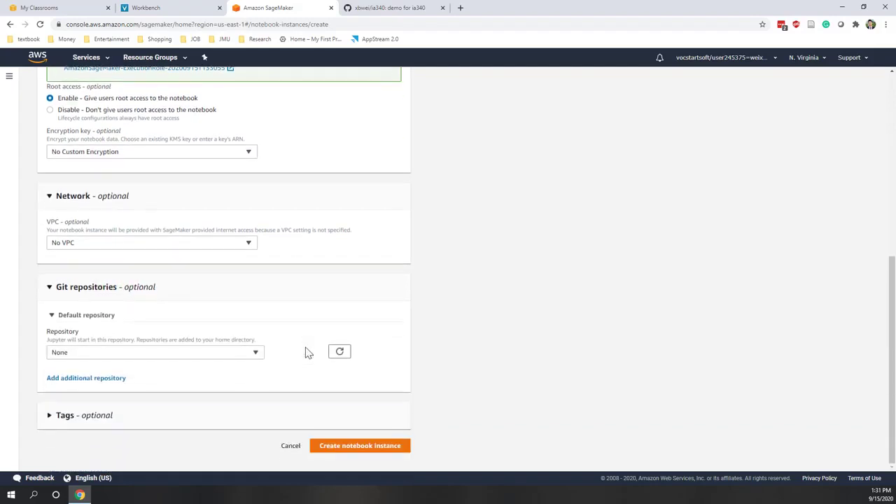
click(257, 354)
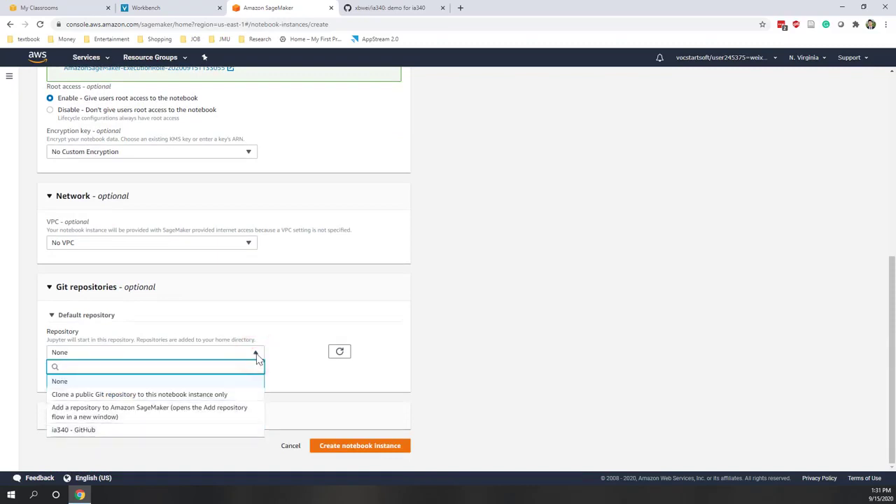
click(85, 431)
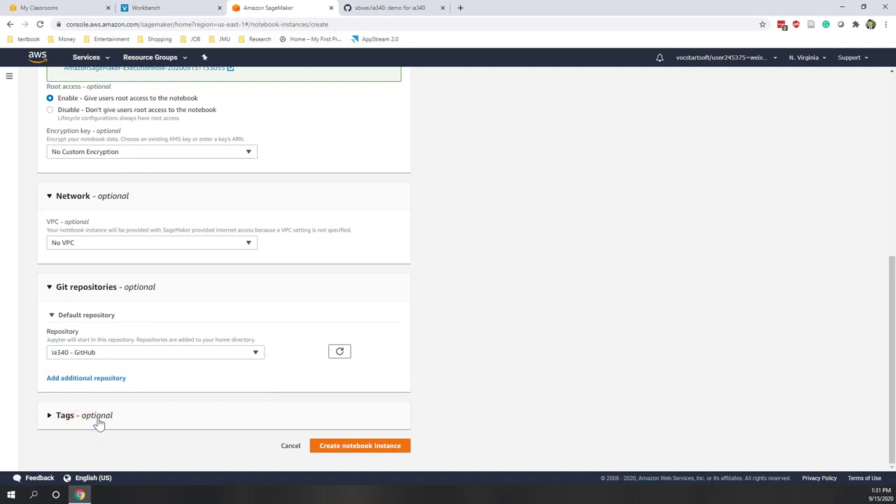
Create the ia340 notebook instance, leaving tags unchanged
click(96, 417)
scroll(98, 419, down, 1)
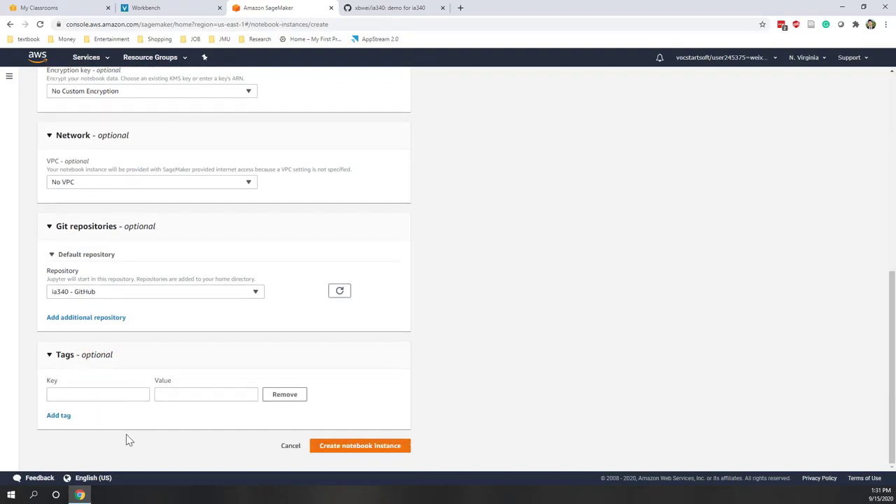
click(364, 448)
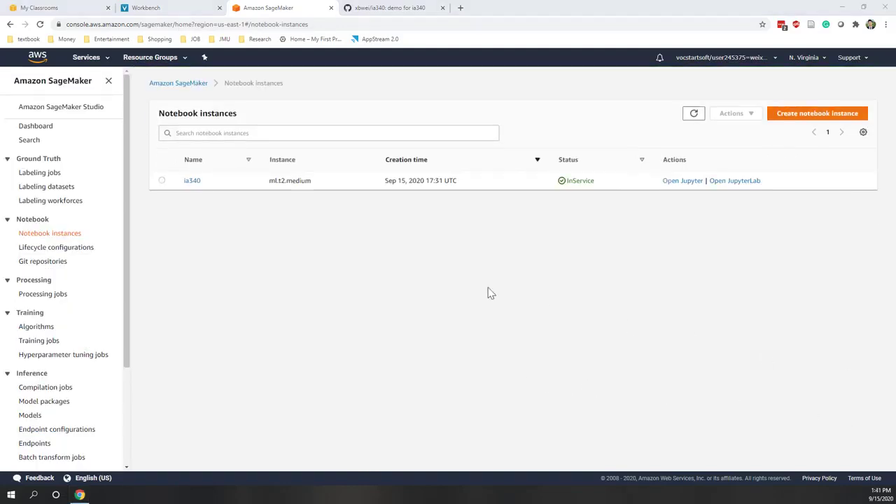
Once ia340 shows InService, return to the AWS Educate My Classrooms page
click(488, 291)
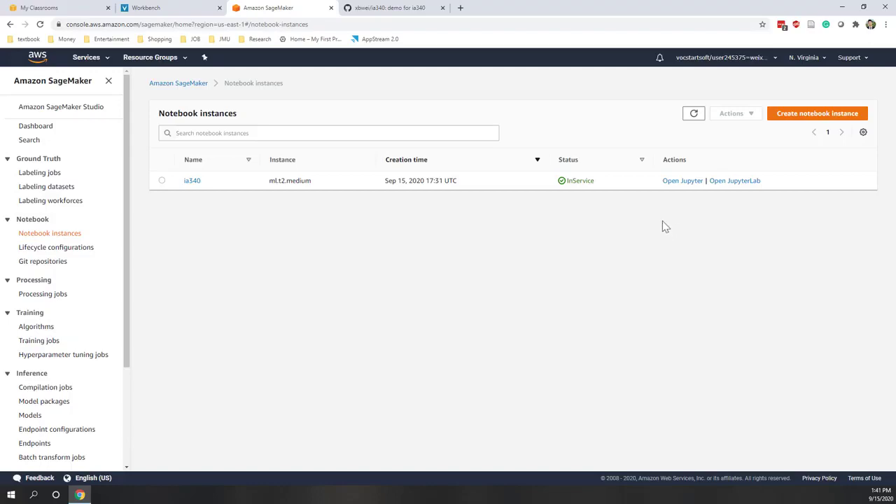
click(32, 8)
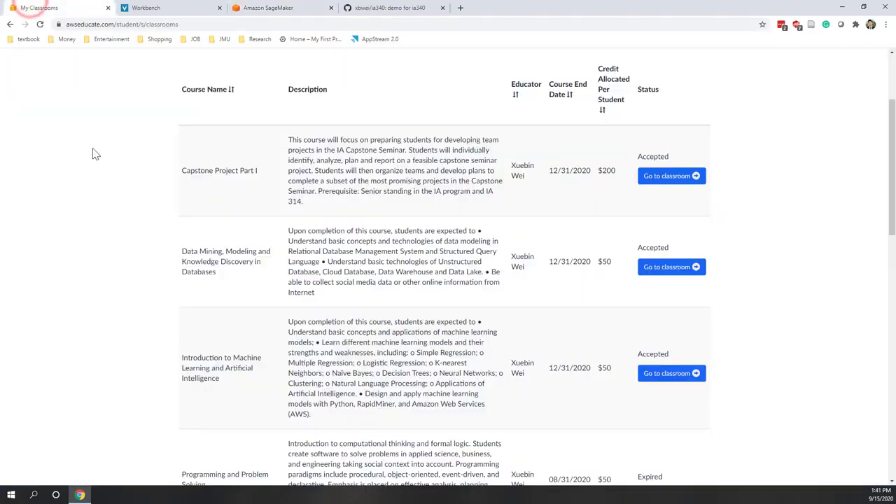